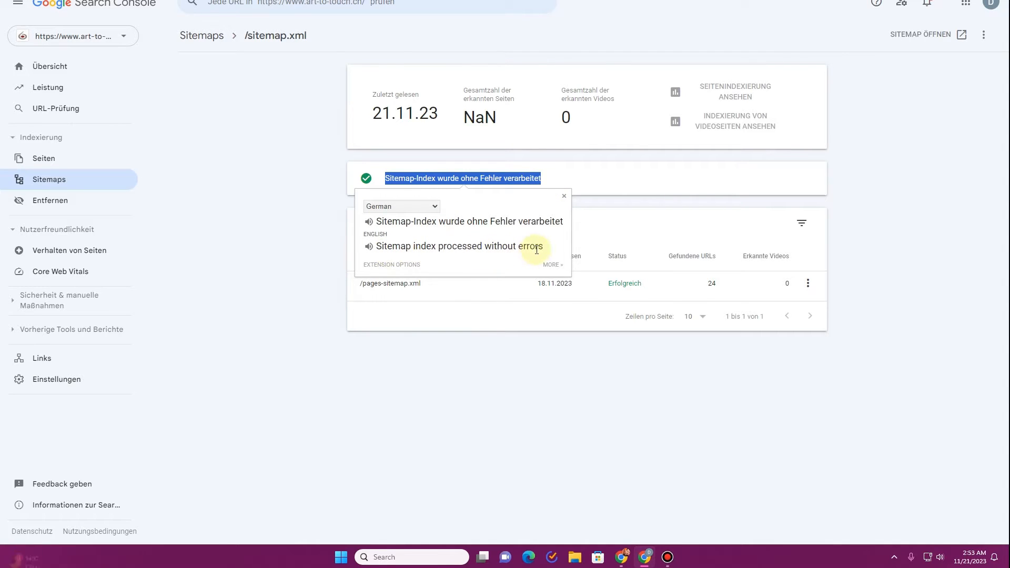
Close the translate extension popup covering the sitemap's processed-without-errors status.
{"action": "left_click", "coordinate": [564, 196]}
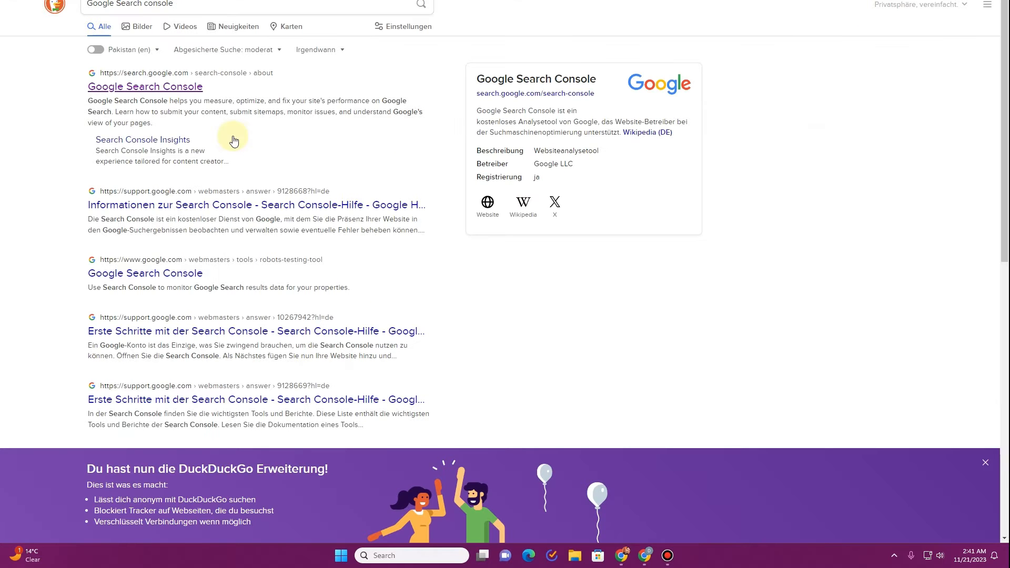
Open the official Google Search Console site from the DuckDuckGo search results.
{"action": "left_click", "coordinate": [105, 4]}
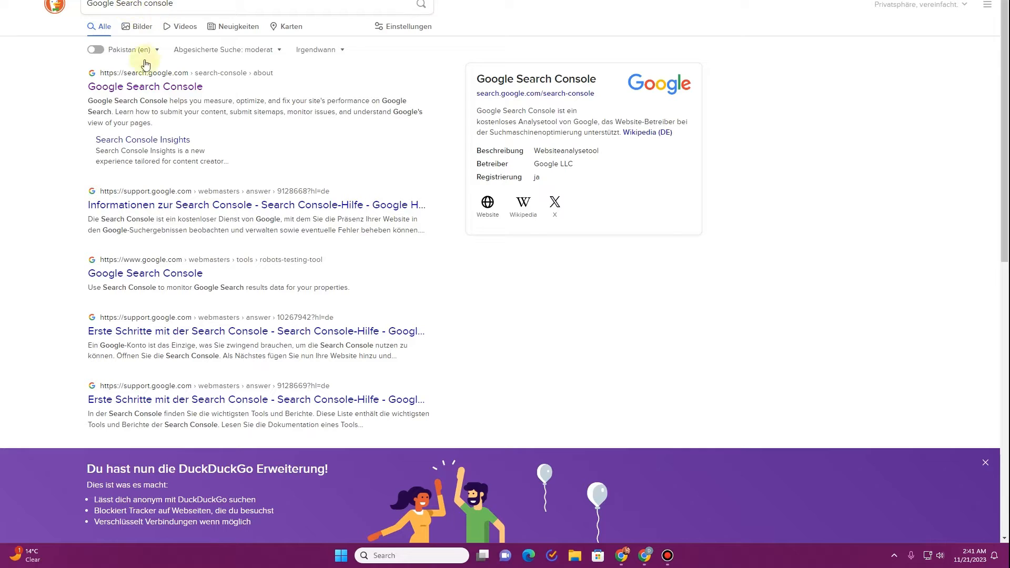
{"action": "left_click", "coordinate": [146, 88]}
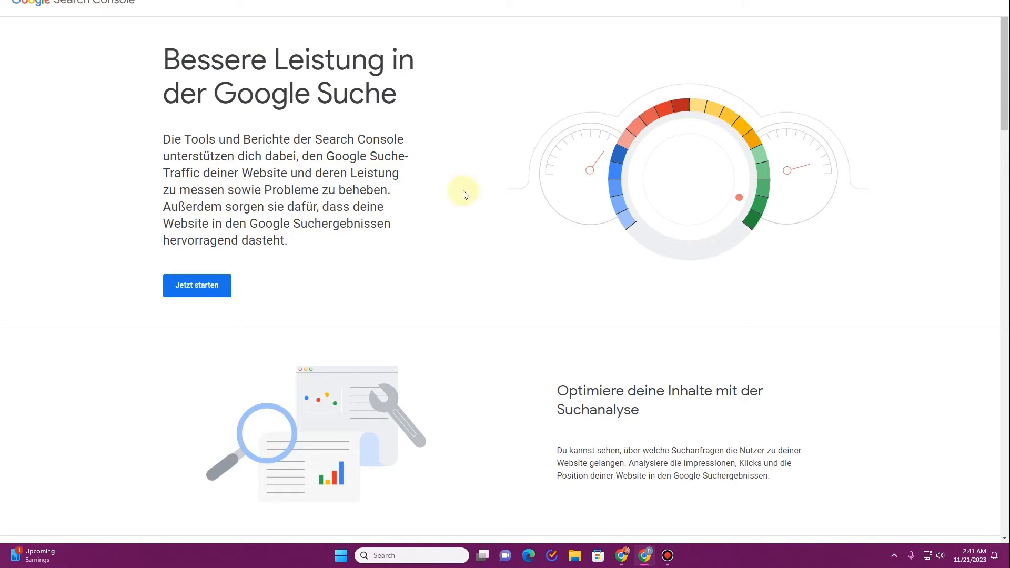
{"action": "left_click", "coordinate": [214, 292]}
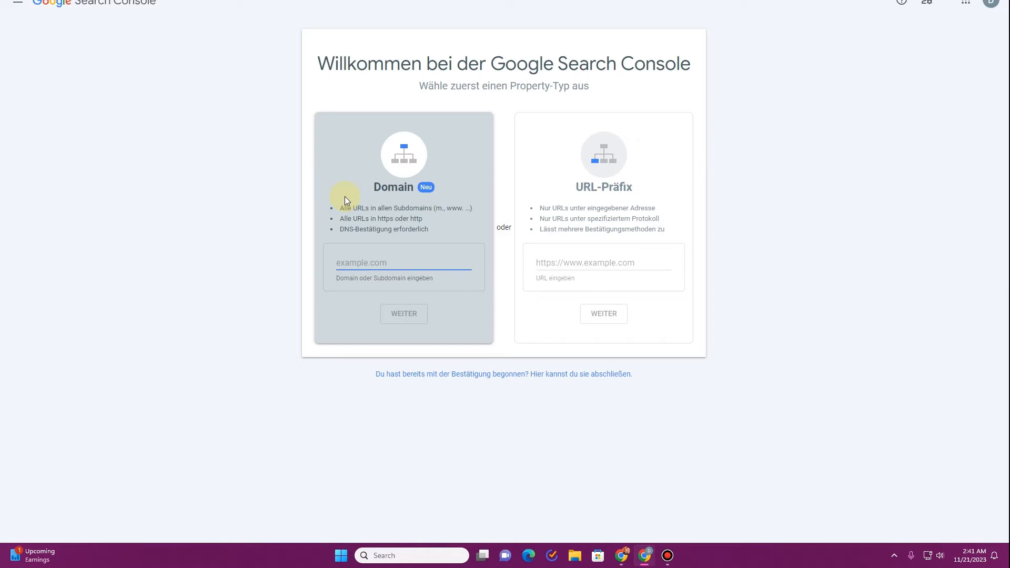
{"action": "left_click", "coordinate": [564, 263]}
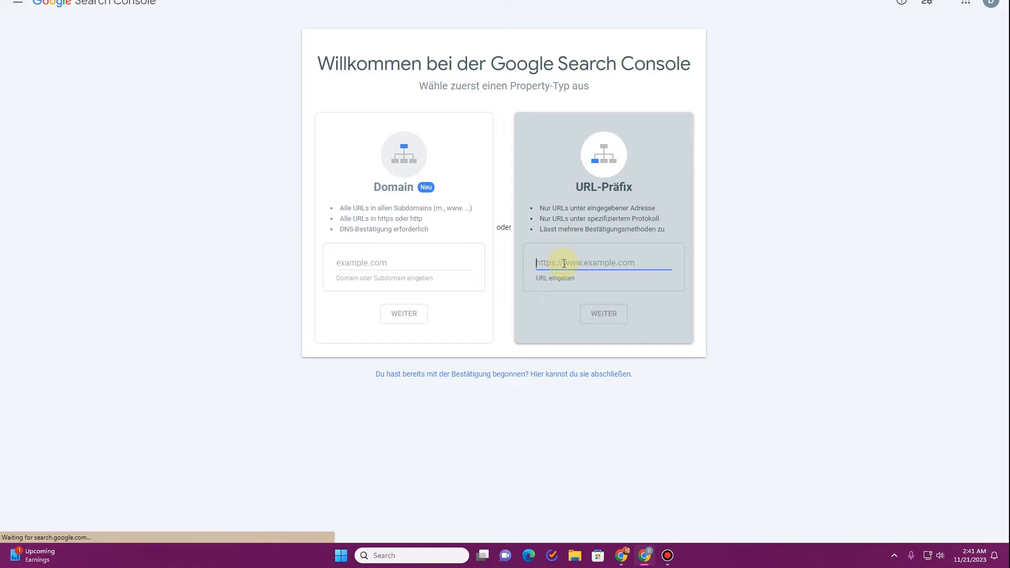
{"action": "type", "text": "https://www.art-to-touch.ch/"}
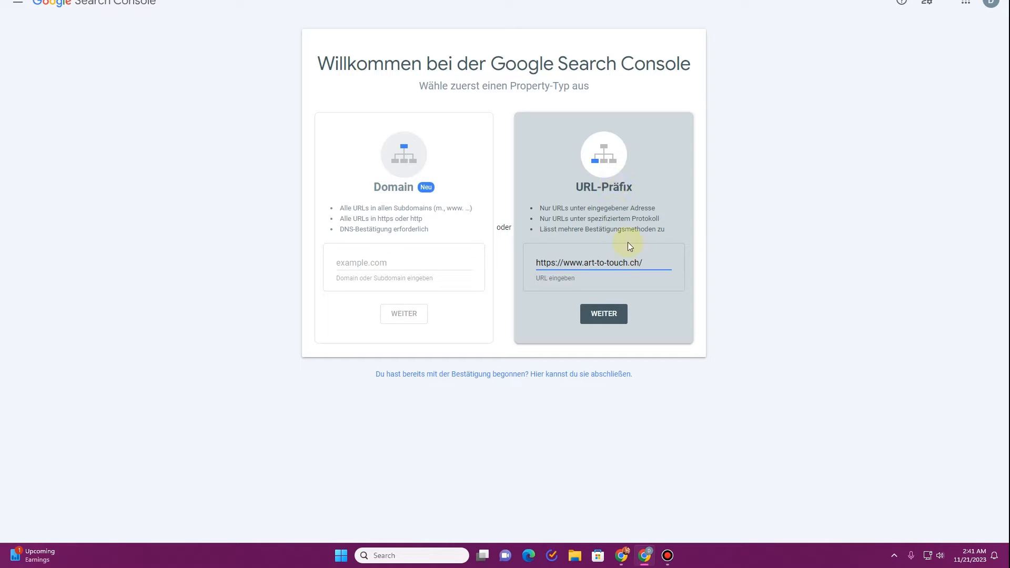
{"action": "left_click", "coordinate": [612, 314]}
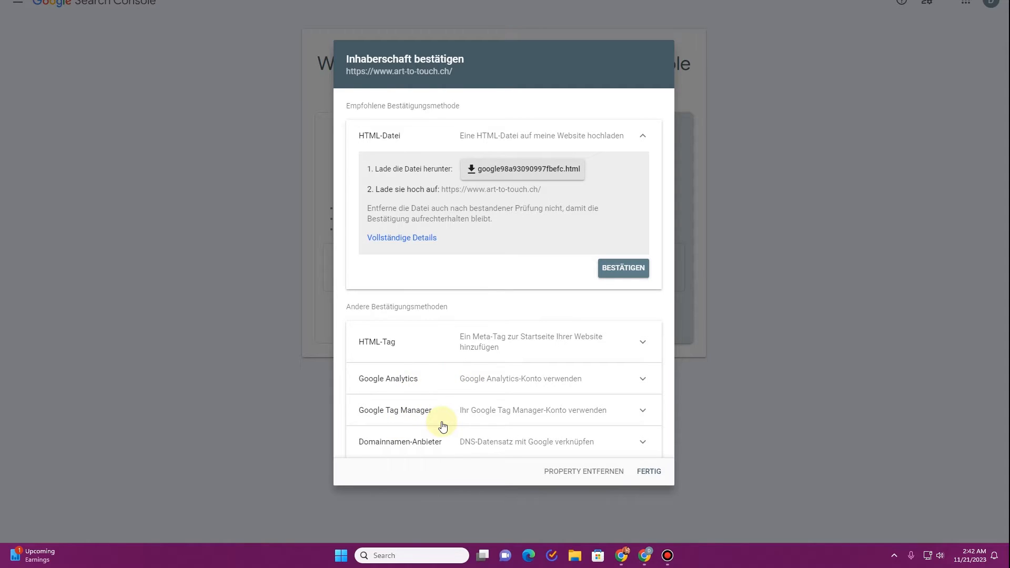
Expand the HTML-Tag verification method and copy its meta tag.
{"action": "left_click", "coordinate": [648, 383]}
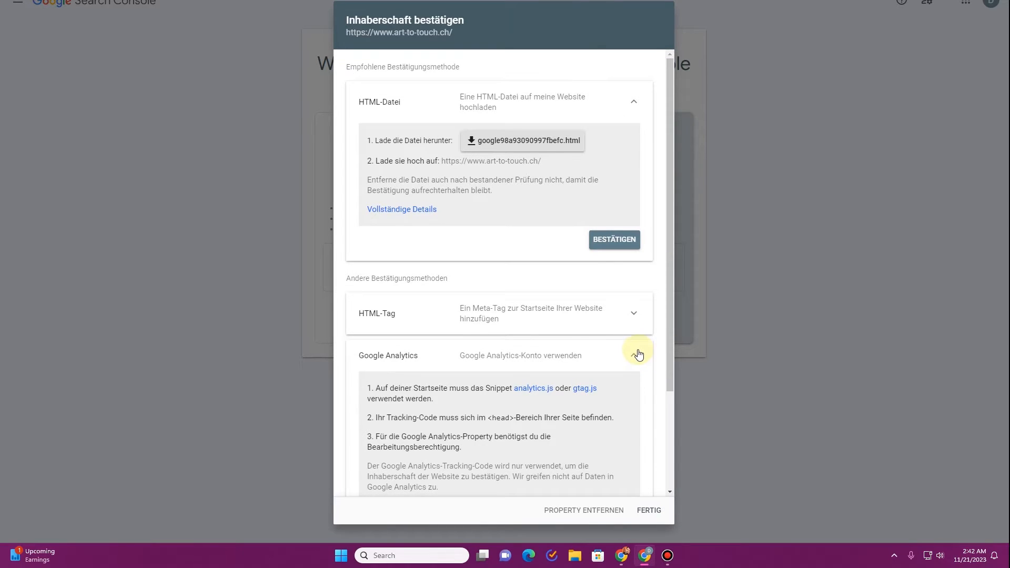
{"action": "left_click", "coordinate": [640, 355]}
{"action": "left_click", "coordinate": [643, 346]}
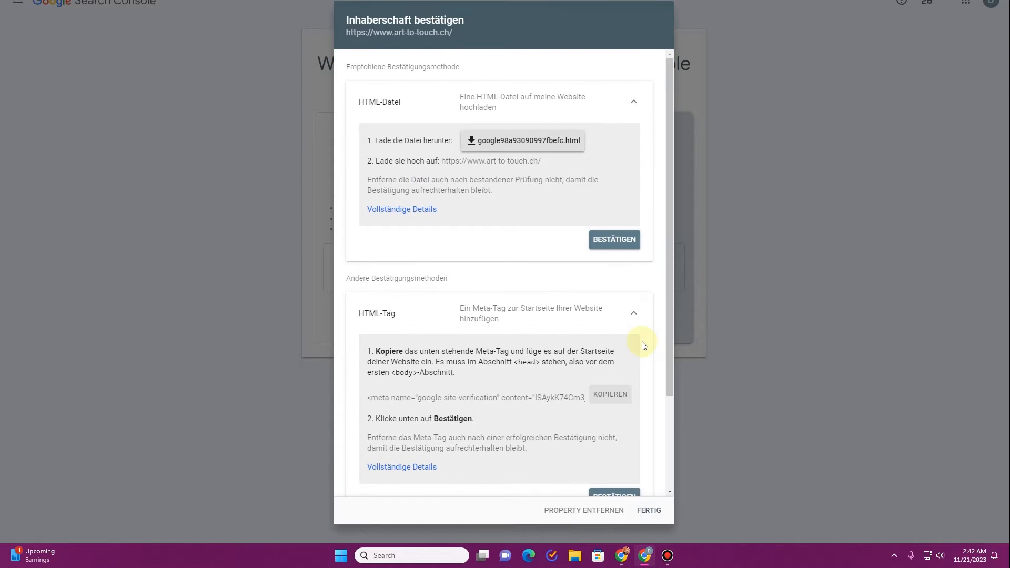
{"action": "left_click", "coordinate": [604, 400]}
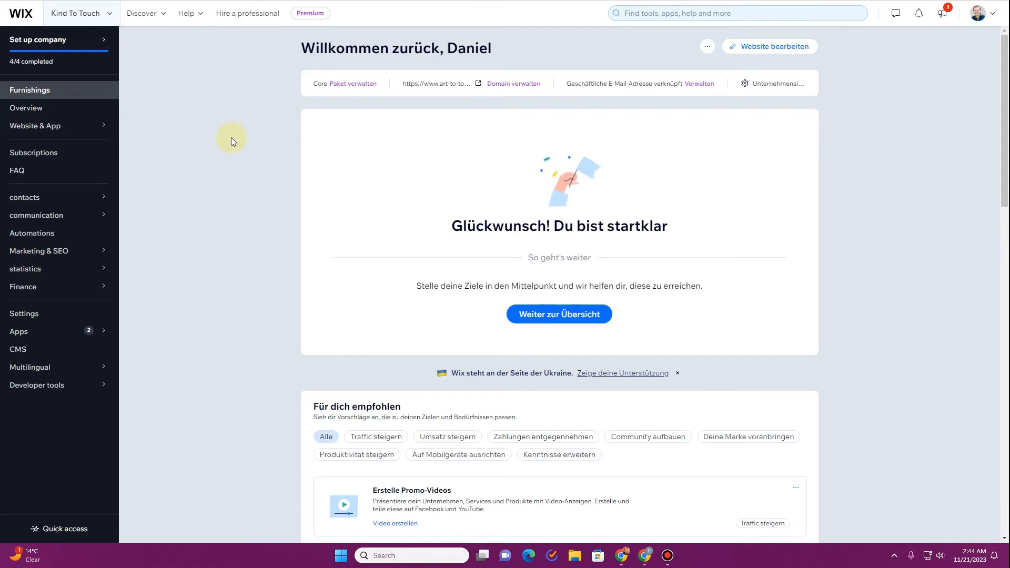
Open Wix's website verification settings from the Marketing & SEO tools page.
{"action": "mouse_move", "coordinate": [58, 258]}
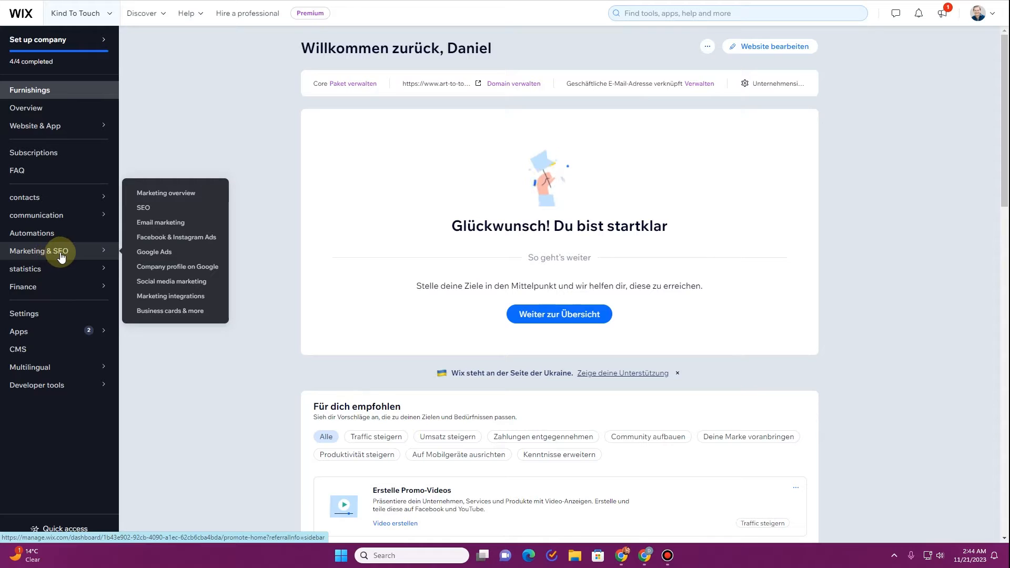
{"action": "left_click", "coordinate": [151, 214]}
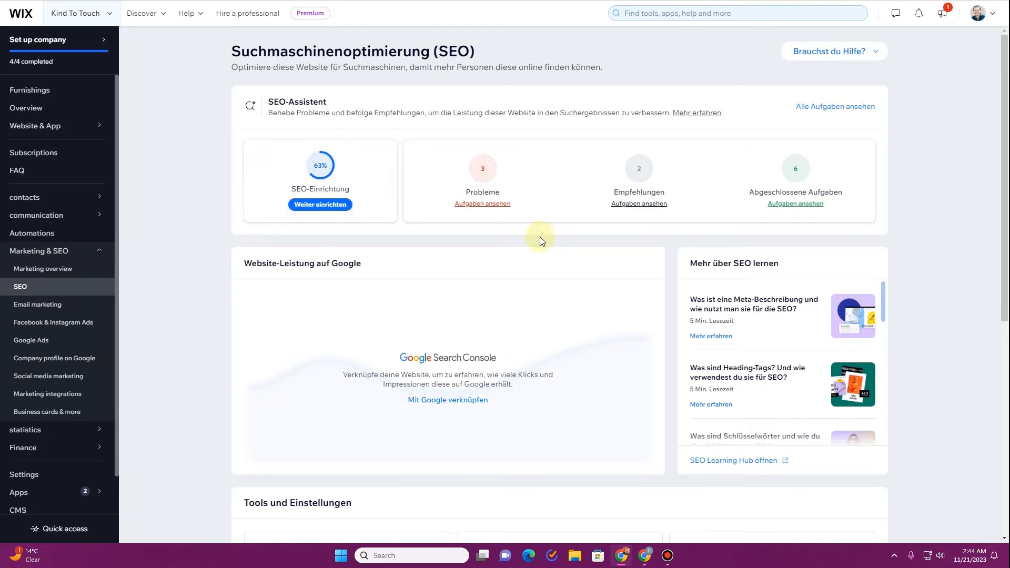
{"action": "scroll", "coordinate": [539, 242], "scroll_direction": "down", "scroll_amount": 5}
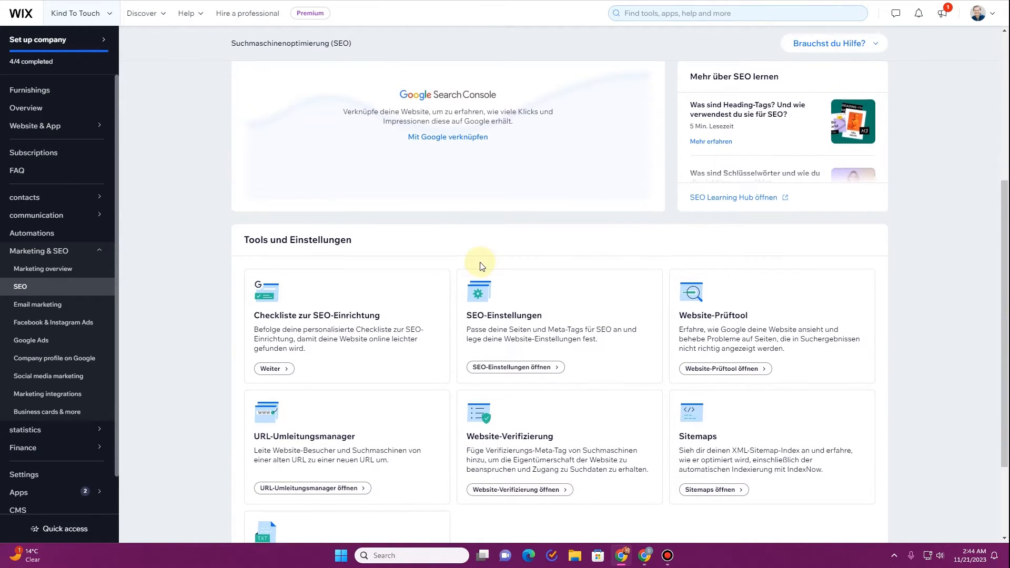
{"action": "scroll", "coordinate": [480, 266], "scroll_direction": "down", "scroll_amount": 1}
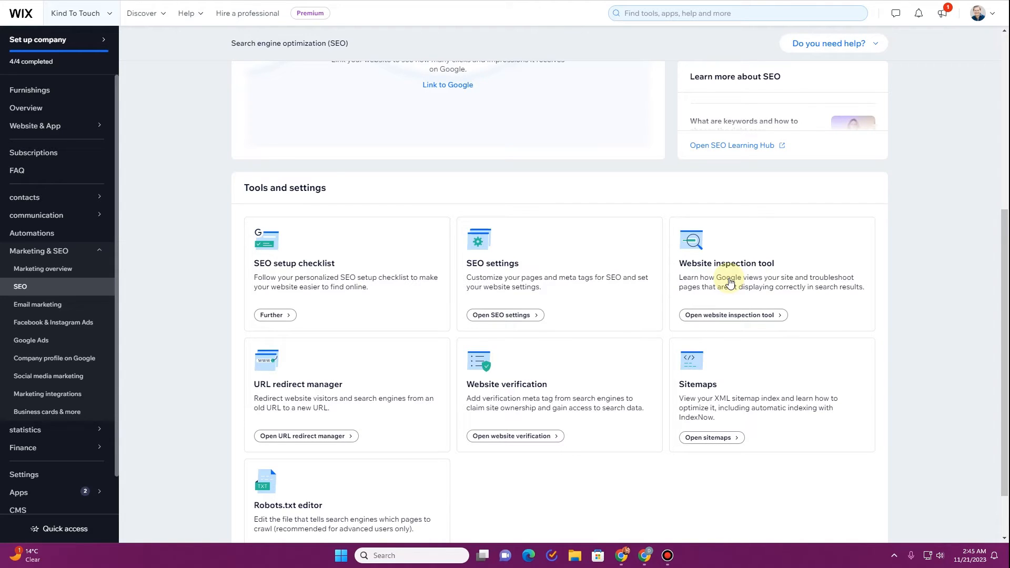
{"action": "scroll", "coordinate": [337, 326], "scroll_direction": "down", "scroll_amount": 2}
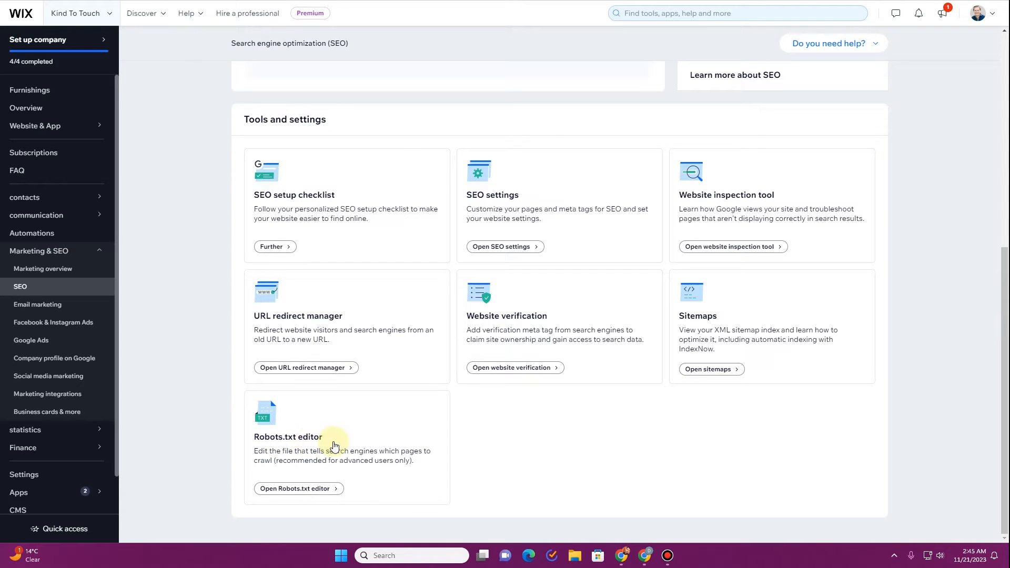
{"action": "left_click", "coordinate": [508, 368]}
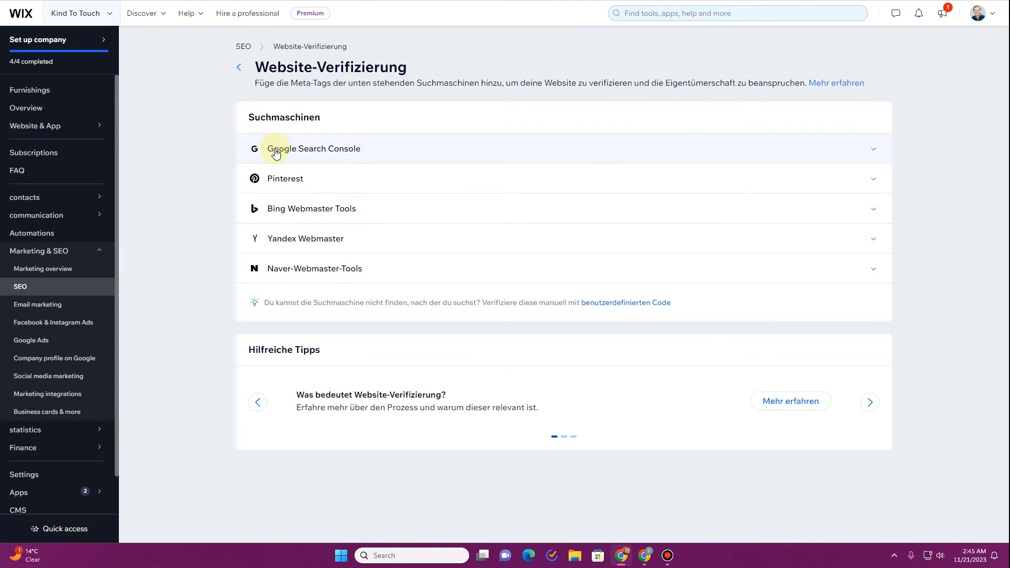
Expand the Google Search Console entry and paste the meta tag into Website-Verifizierungs-Tags.
{"action": "left_click", "coordinate": [875, 151]}
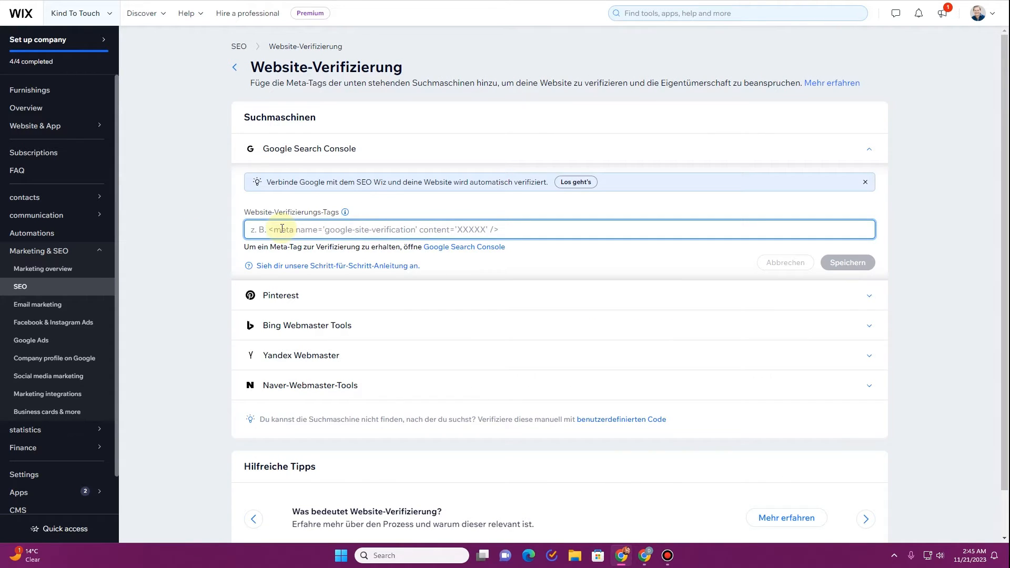
{"action": "type", "text": "<meta name=\"google-site-verification\" content=\"ISAykK74Cm3j4xKEOyFx20Yk3OTltHFuerfgELgR6bg\" />"}
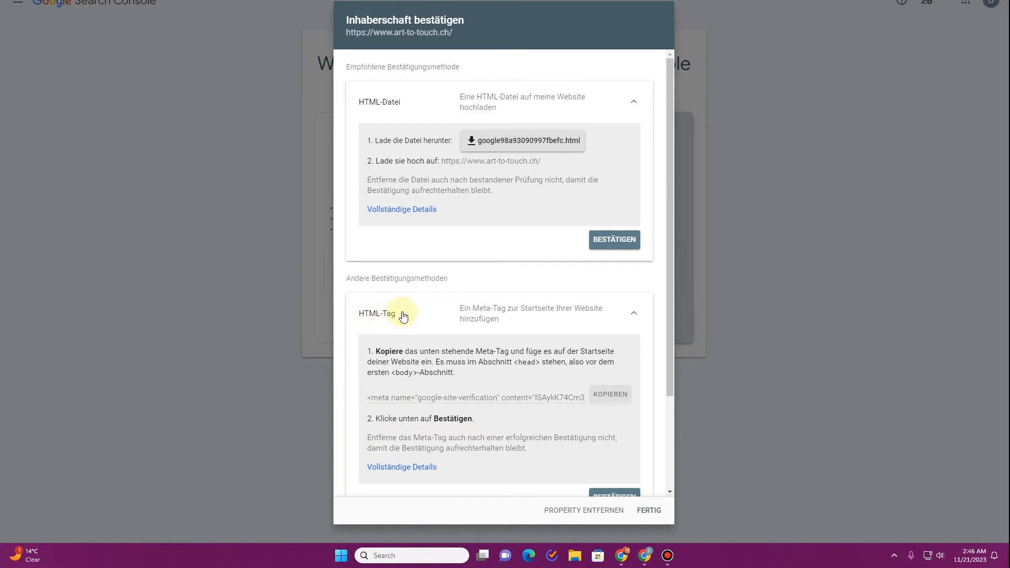
Recopy the meta tag, replace the Wix verification field's contents with it, and save.
{"action": "left_click", "coordinate": [609, 400]}
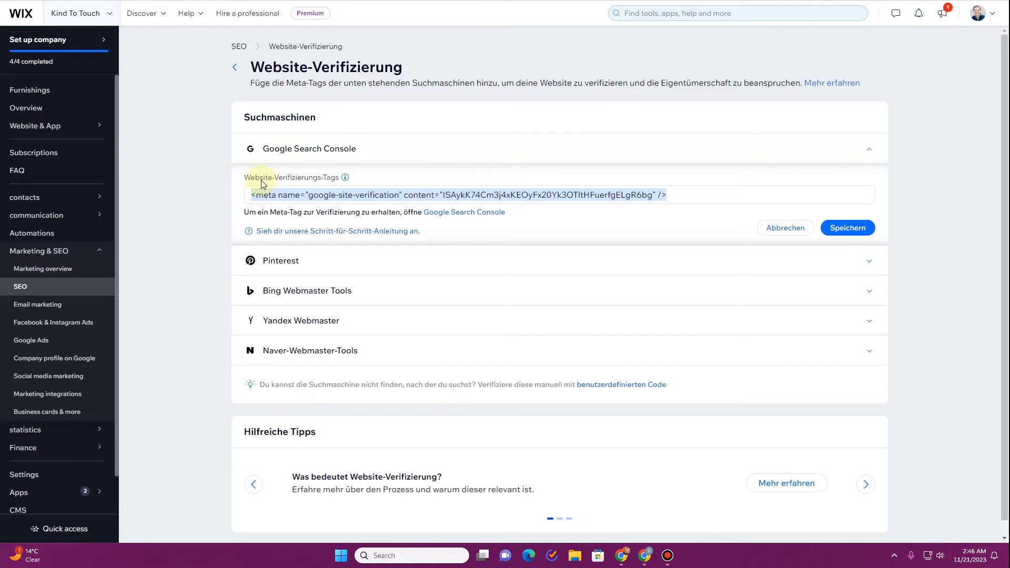
{"action": "triple_click", "coordinate": [265, 192]}
{"action": "left_click", "coordinate": [324, 194]}
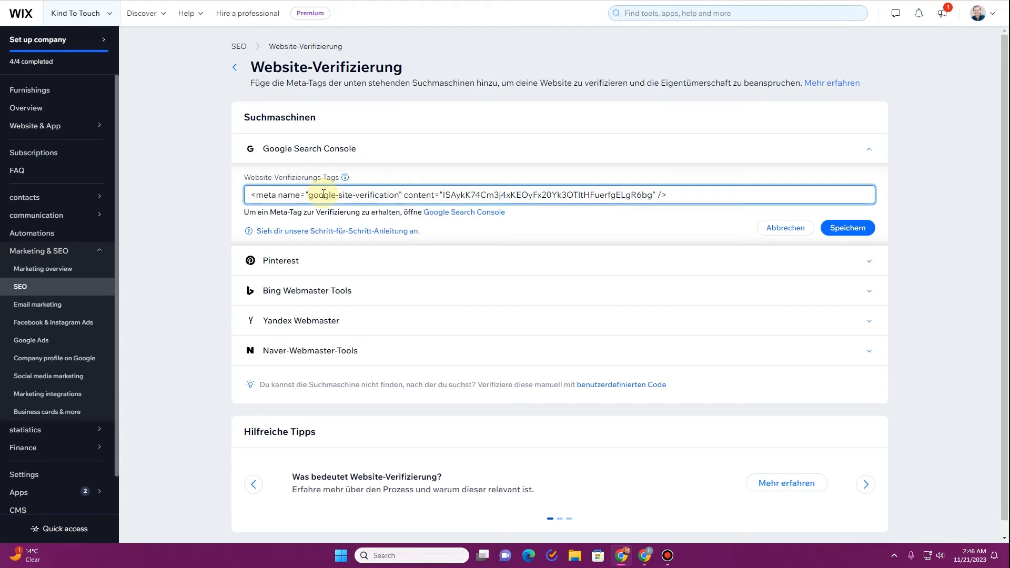
{"action": "key", "text": "ctrl+a"}
{"action": "type", "text": "<meta name=\"google-site-verification\" content=\"ISAykK74Cm3j4xKEOyFx20Yk3OTltHFuerfgELgR6bg\" />"}
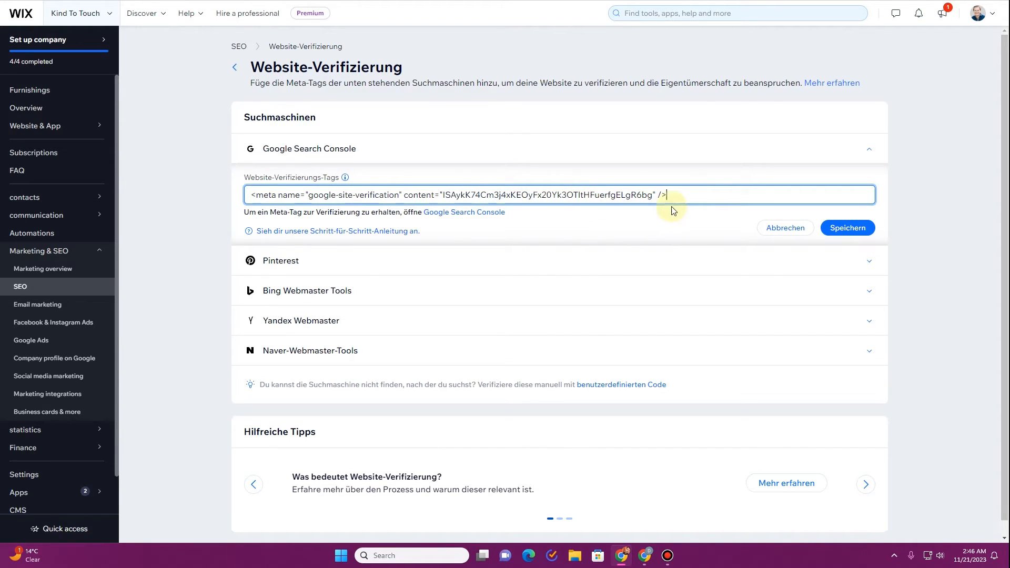
{"action": "left_click", "coordinate": [847, 230]}
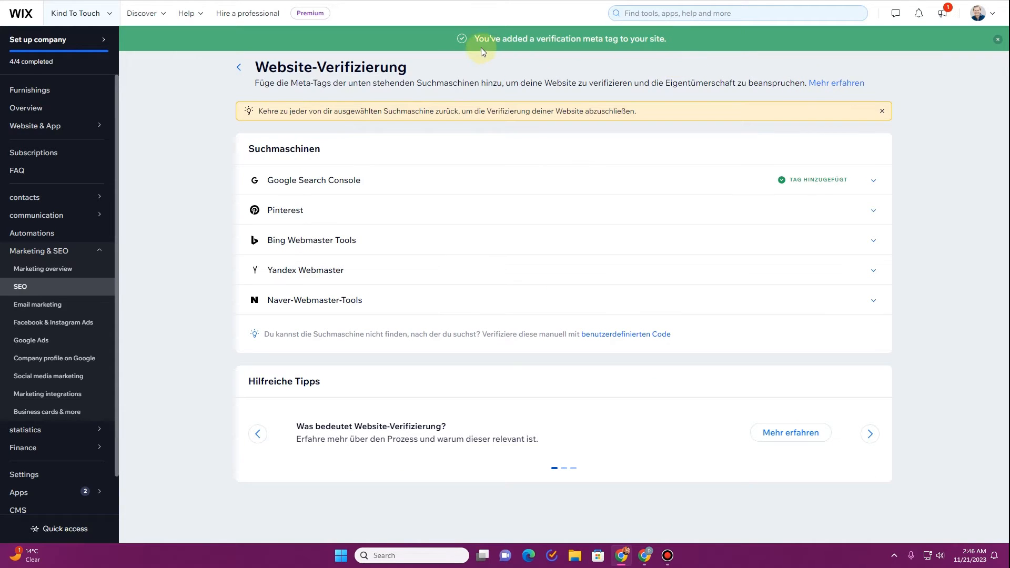
{"action": "left_click_drag", "start_coordinate": [474, 38], "coordinate": [672, 49]}
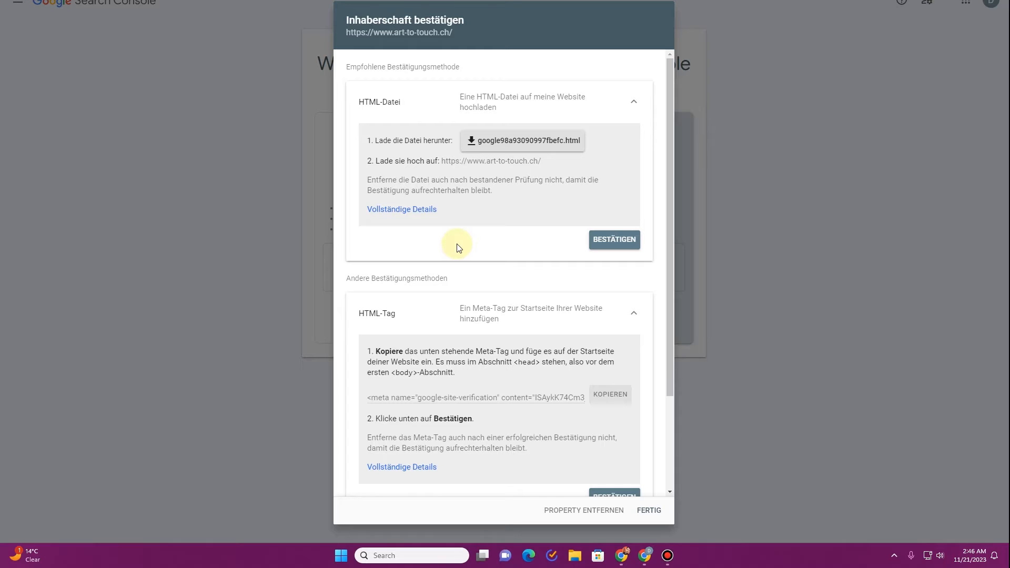
Confirm site ownership with the HTML-Tag method's BESTÄTIGEN button.
{"action": "scroll", "coordinate": [457, 247], "scroll_direction": "down", "scroll_amount": 3}
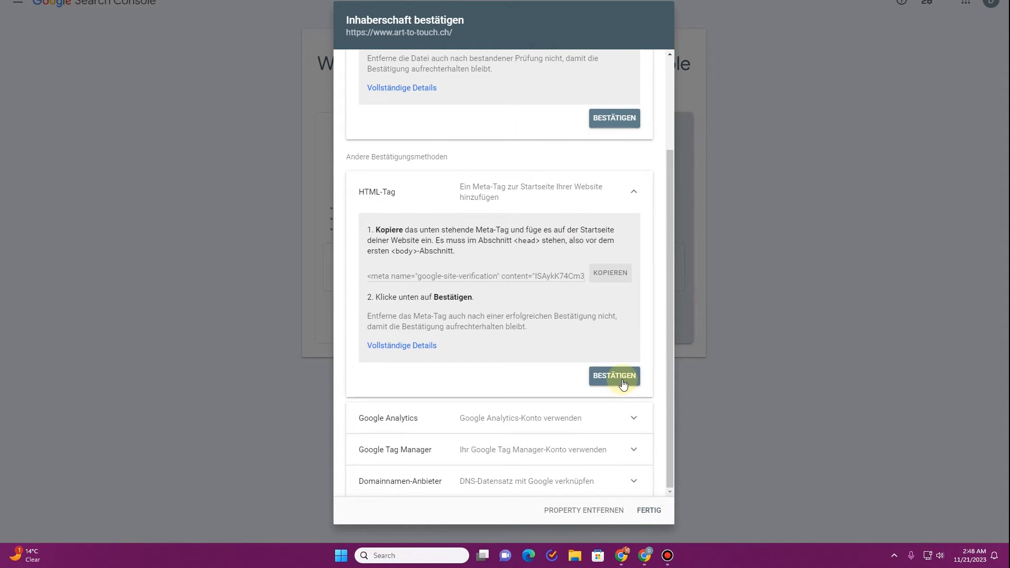
{"action": "left_click", "coordinate": [616, 377]}
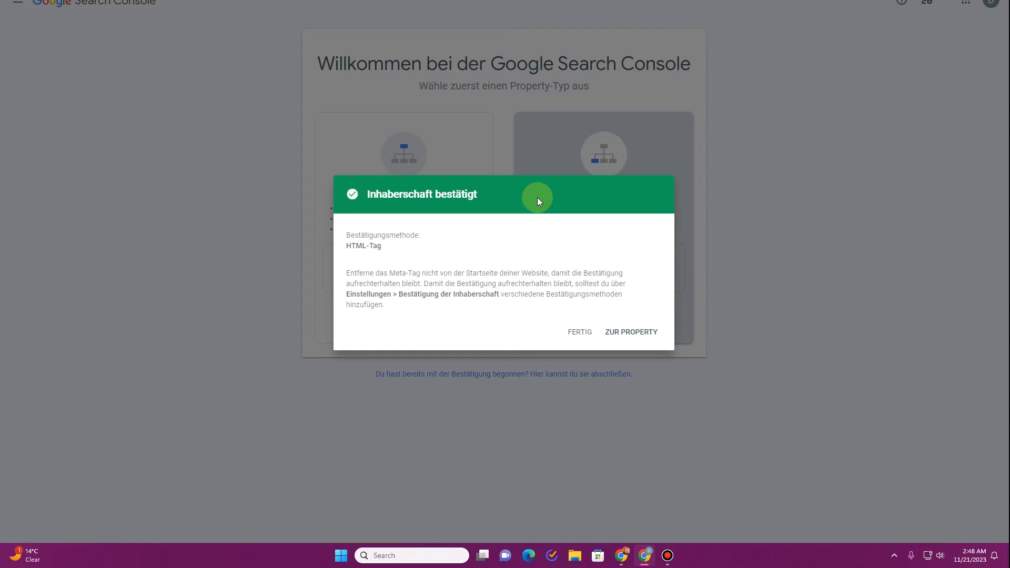
Go to the verified property and dismiss the welcome message and tour tip.
{"action": "left_click", "coordinate": [639, 334]}
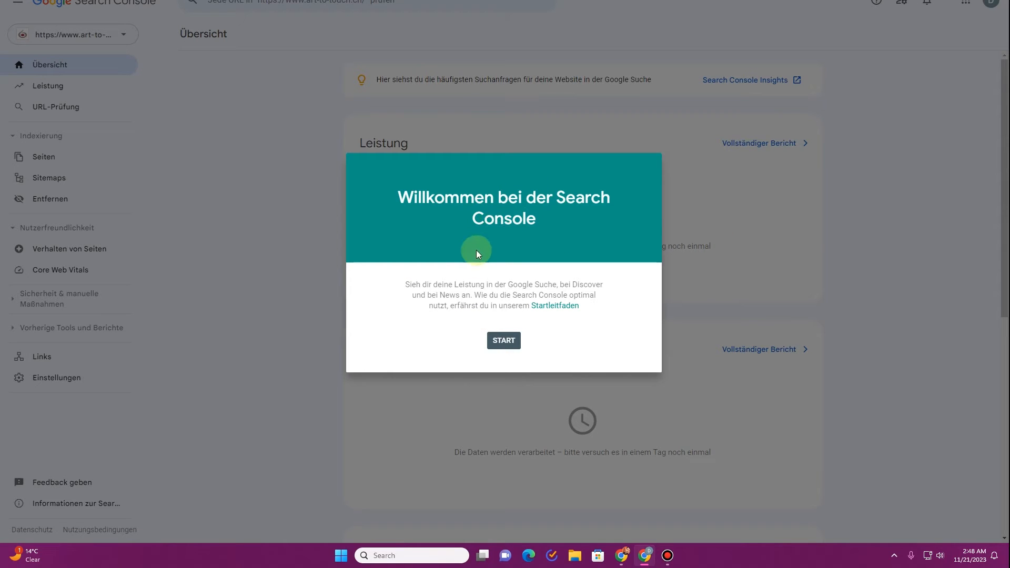
{"action": "left_click", "coordinate": [500, 342]}
{"action": "left_click", "coordinate": [958, 509]}
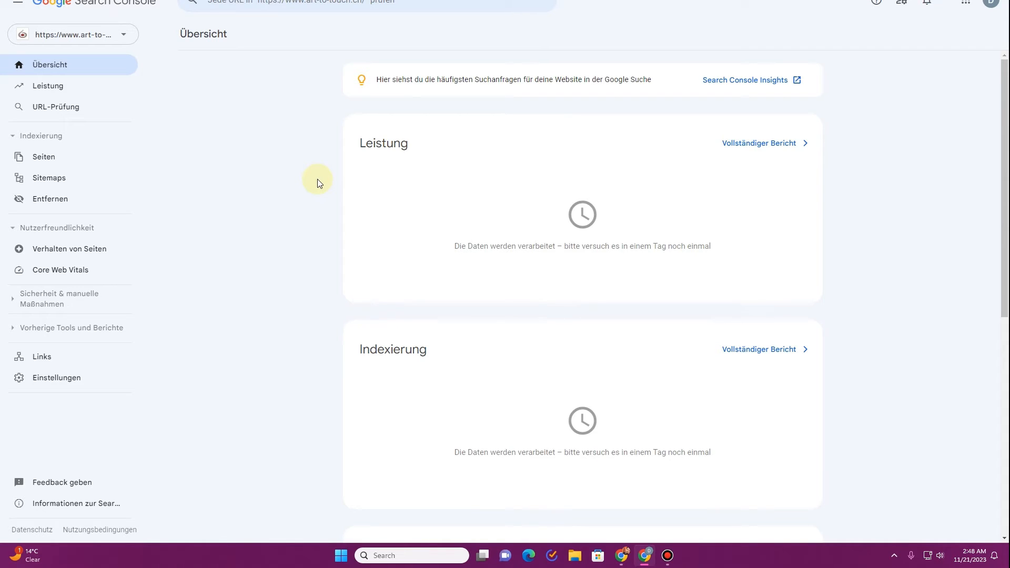
Open the Sitemaps report and place the cursor in the Sitemap-URL field.
{"action": "left_click", "coordinate": [76, 175]}
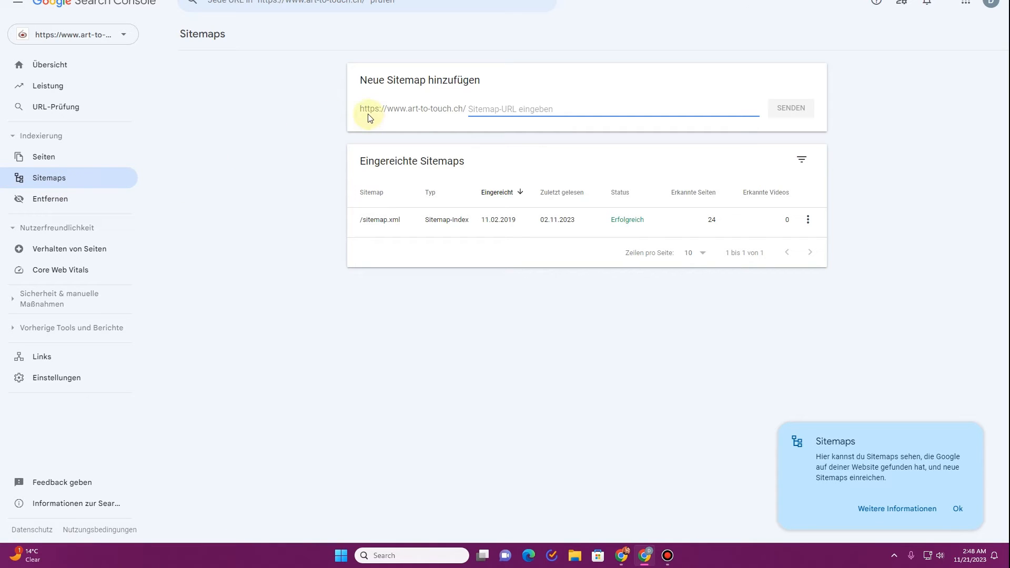
{"action": "left_click_drag", "start_coordinate": [364, 109], "coordinate": [481, 113]}
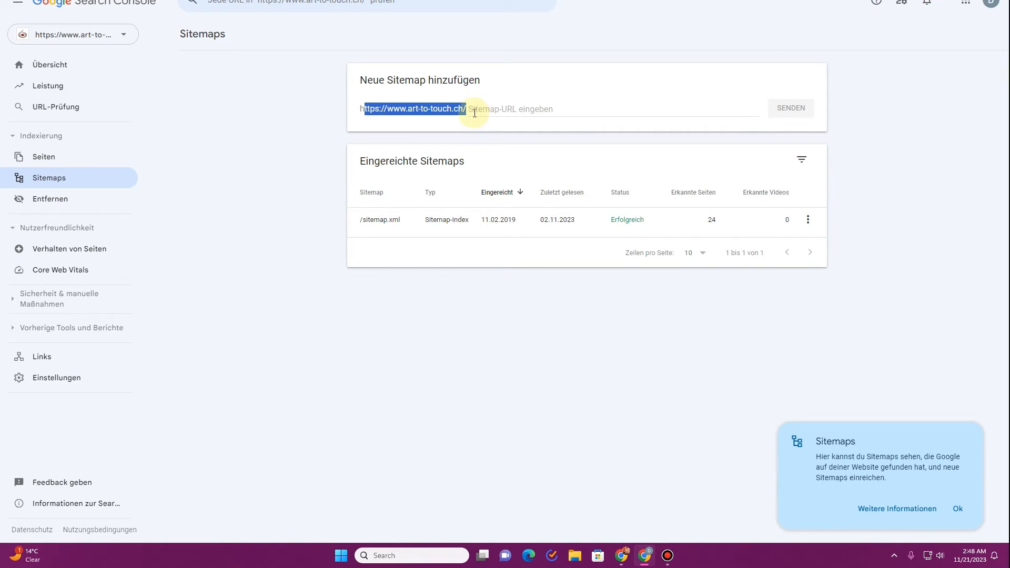
{"action": "left_click", "coordinate": [498, 109]}
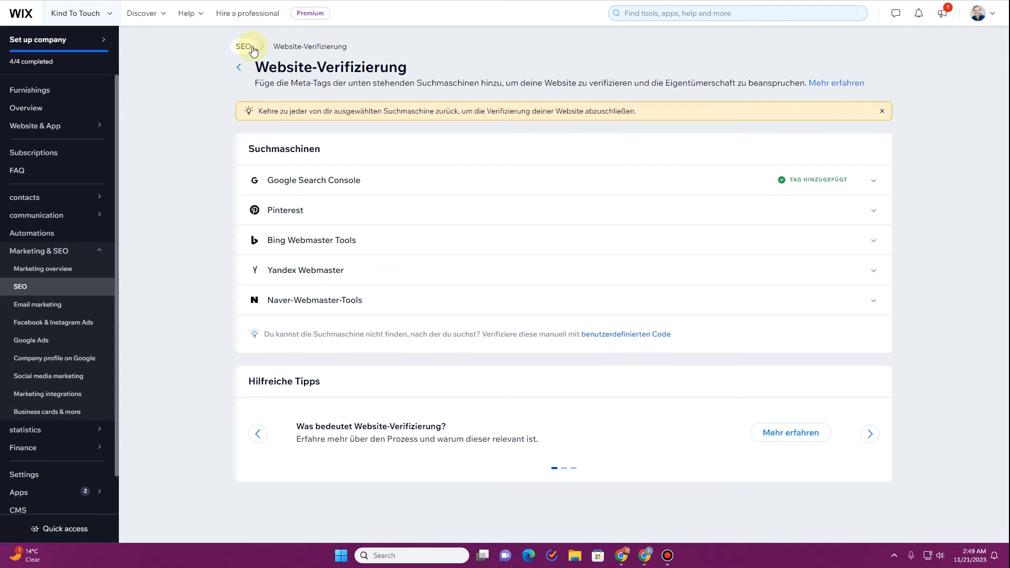
Leave the verification page without saving and open the site's sitemap index from Wix SEO tools.
{"action": "left_click", "coordinate": [253, 49]}
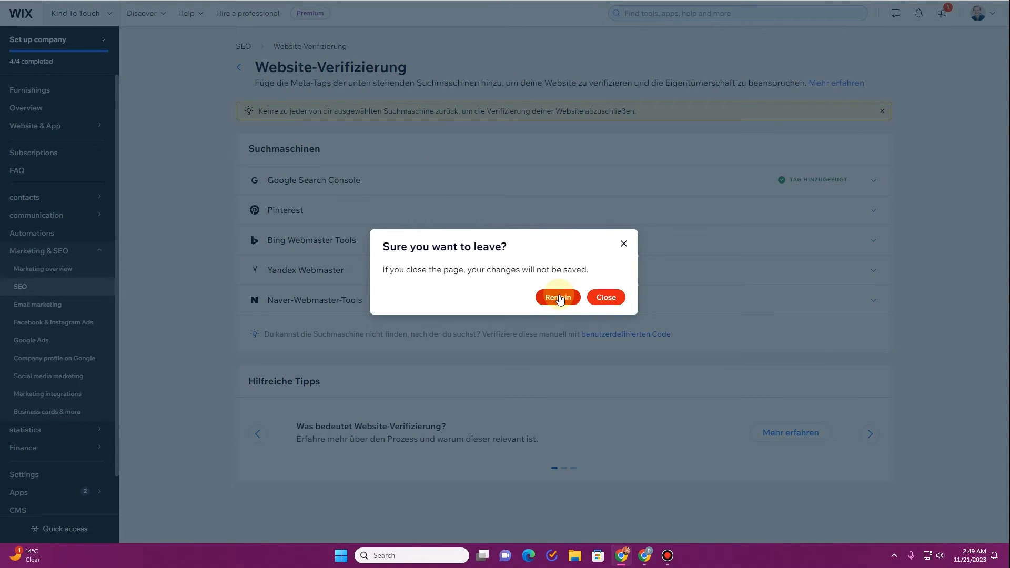
{"action": "left_click", "coordinate": [613, 298]}
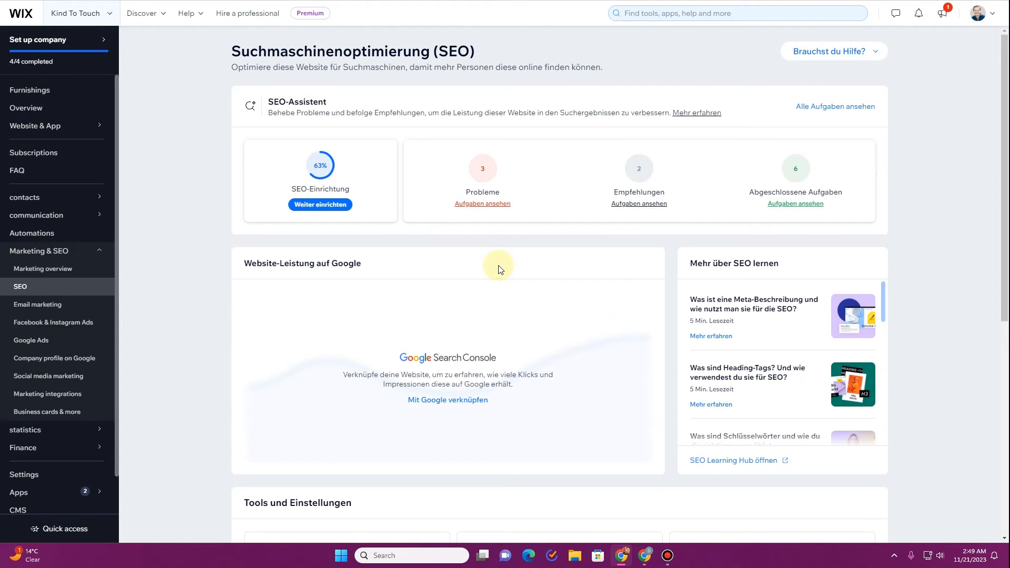
{"action": "scroll", "coordinate": [500, 269], "scroll_direction": "down", "scroll_amount": 7}
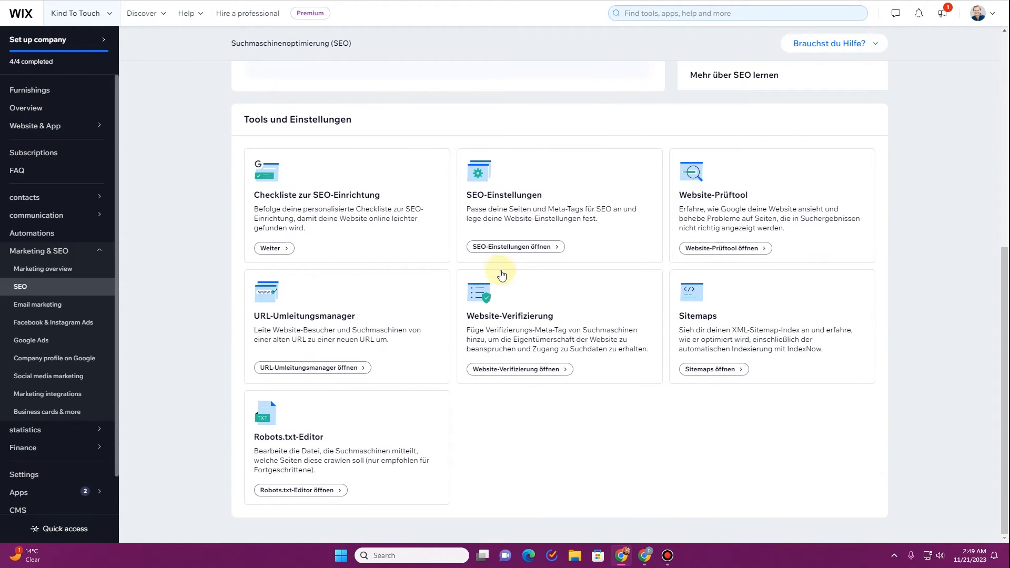
{"action": "left_click", "coordinate": [714, 372]}
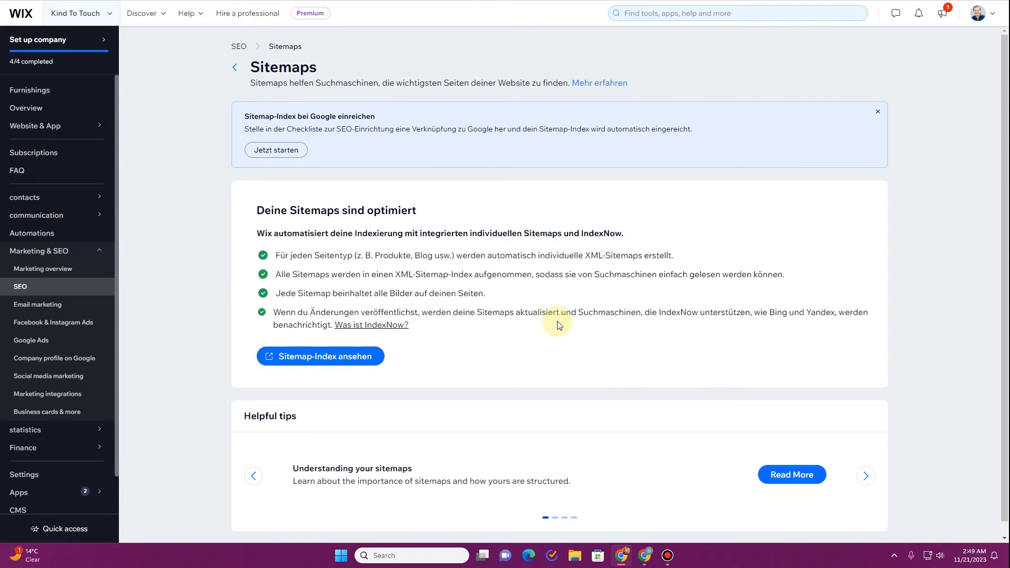
{"action": "scroll", "coordinate": [500, 334], "scroll_direction": "down", "scroll_amount": 1}
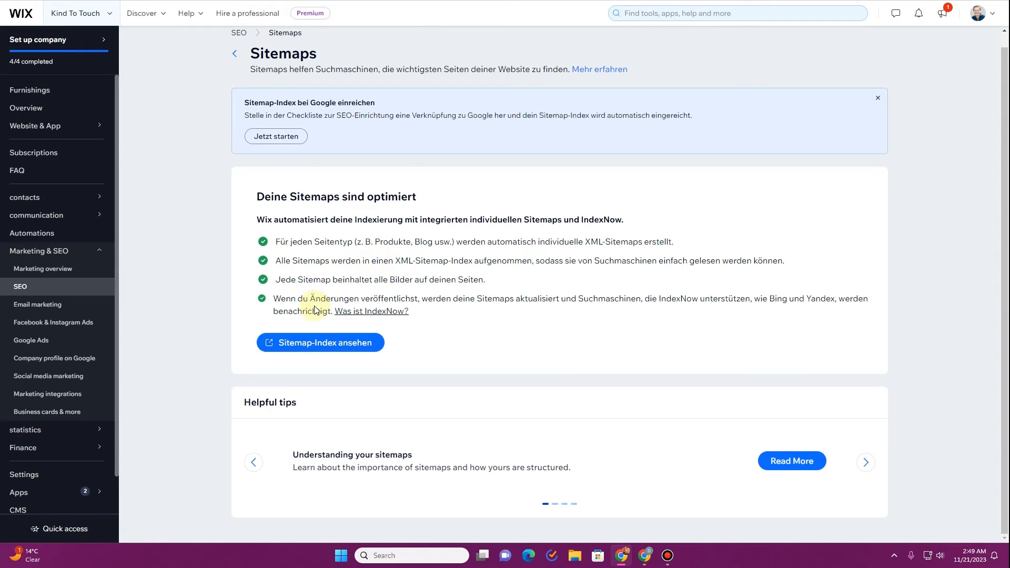
{"action": "left_click", "coordinate": [322, 344]}
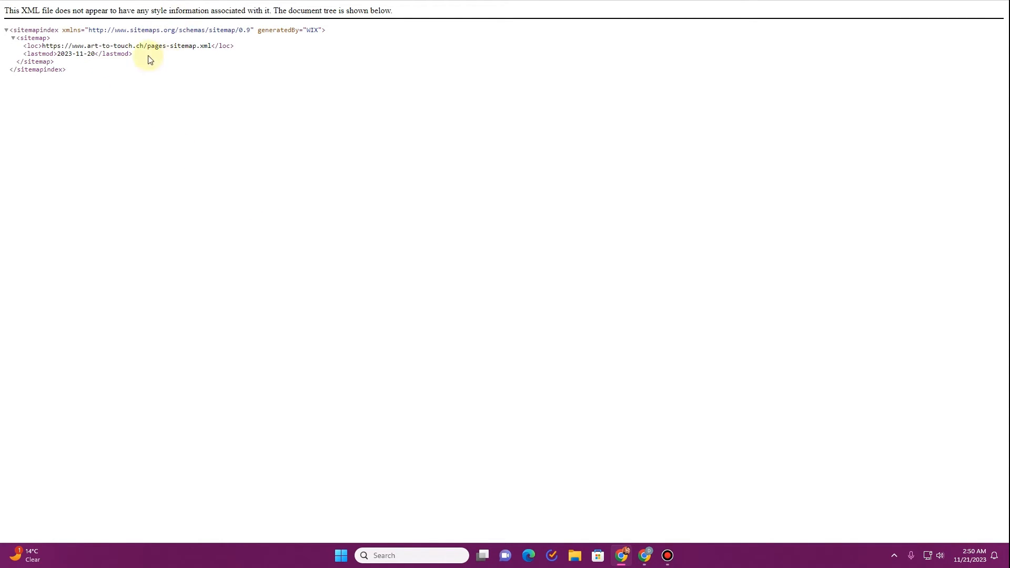
Select the domain in the sitemap.xml address and return to the Search Console window.
{"action": "left_click_drag", "start_coordinate": [72, 48], "coordinate": [154, 47]}
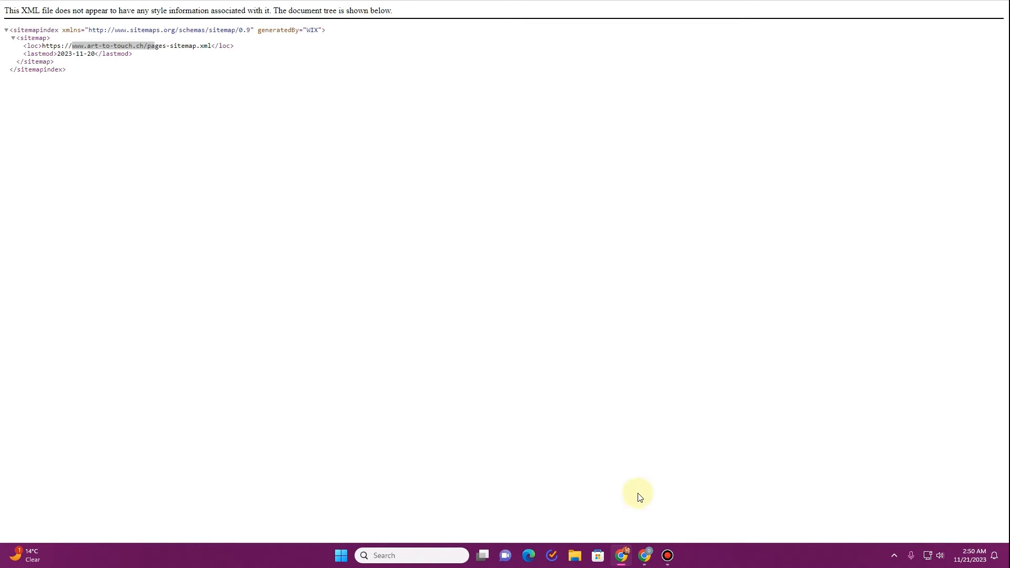
{"action": "left_click", "coordinate": [644, 556]}
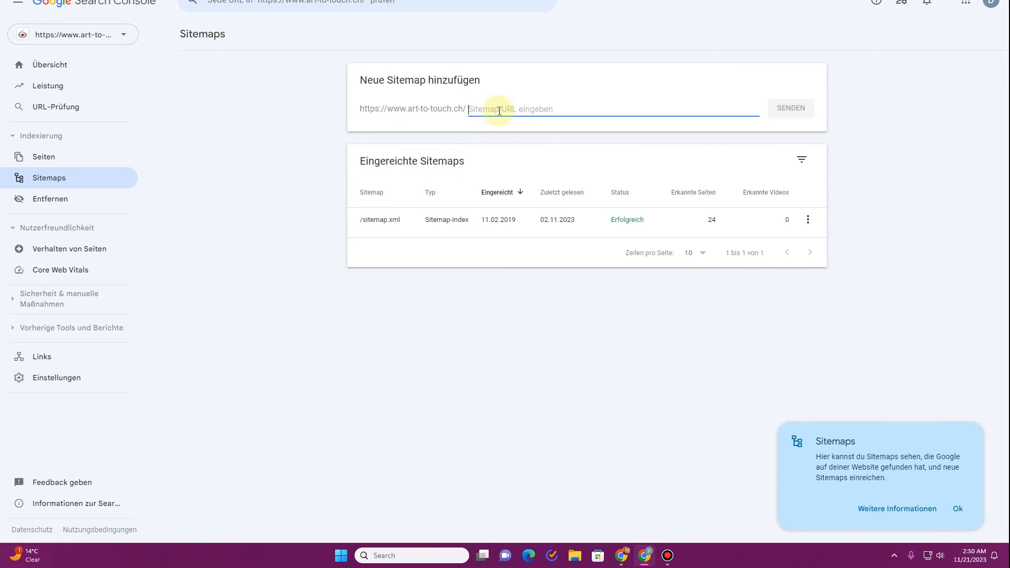
Add 'sitemap.xml' as a new sitemap without the domain prefix, submit it, and acknowledge the confirmation.
{"action": "type", "text": "https://www.art-to-touch.ch/sitemap.xml"}
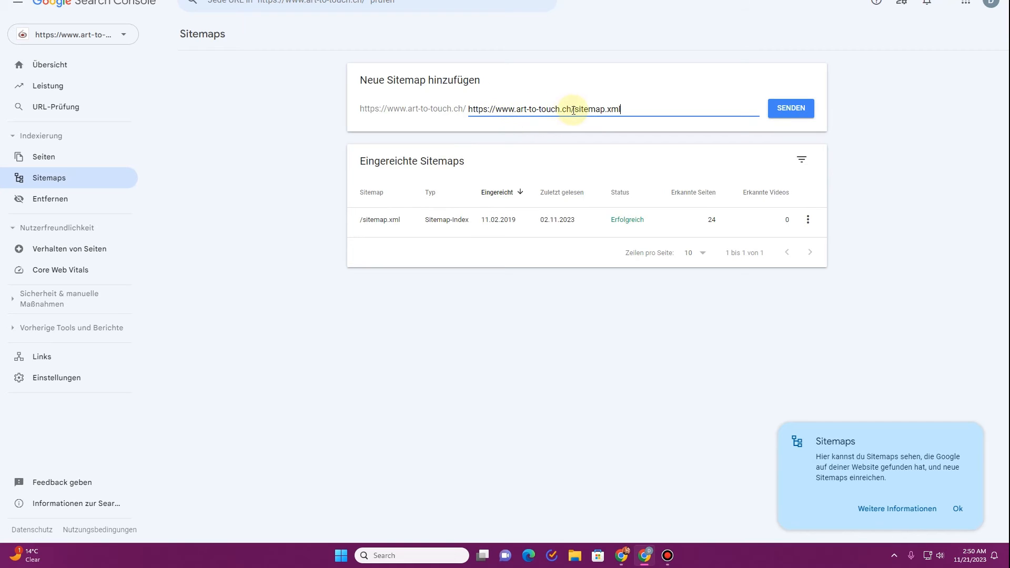
{"action": "left_click_drag", "start_coordinate": [574, 110], "coordinate": [468, 109]}
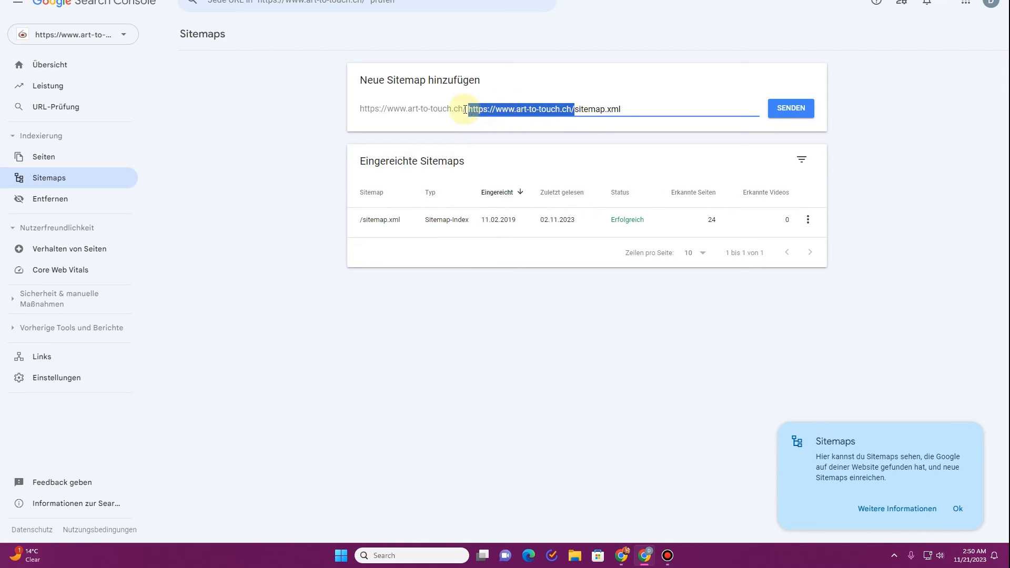
{"action": "key", "text": "BackSpace"}
{"action": "left_click", "coordinate": [792, 110]}
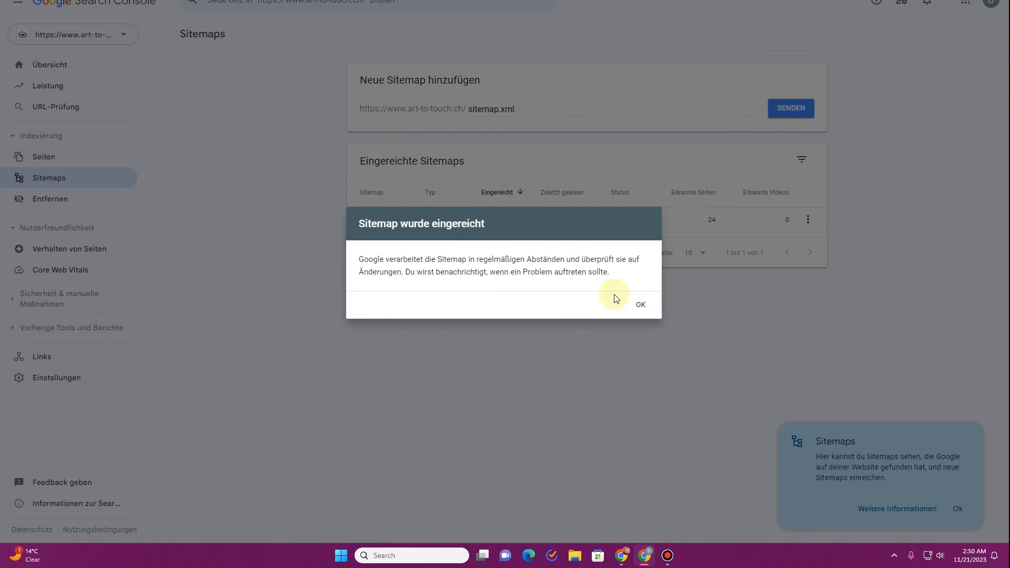
{"action": "left_click", "coordinate": [640, 305]}
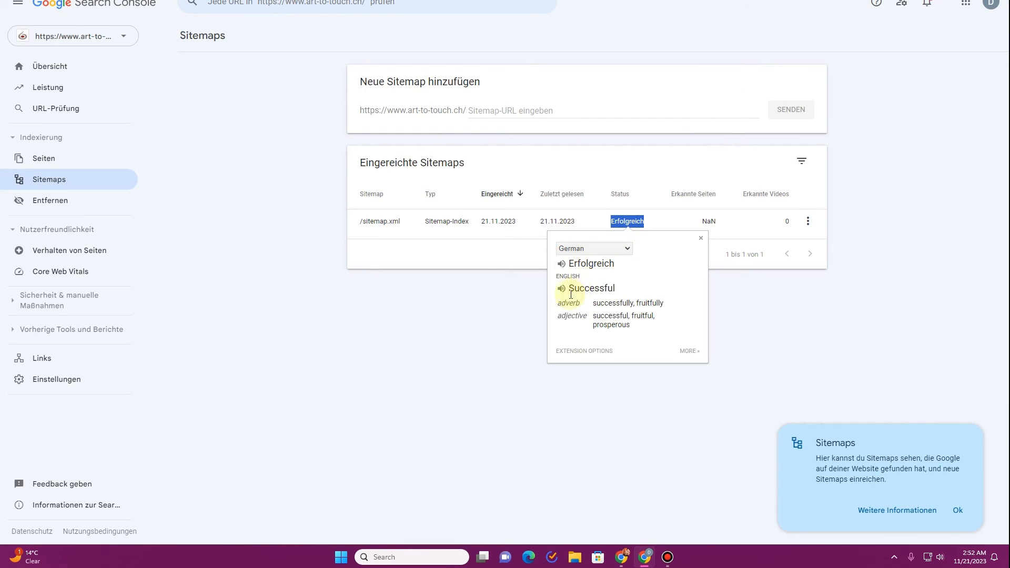
Check that the /sitemap.xml details report error-free processing, then go back to the Sitemaps overview.
{"action": "left_click", "coordinate": [421, 226]}
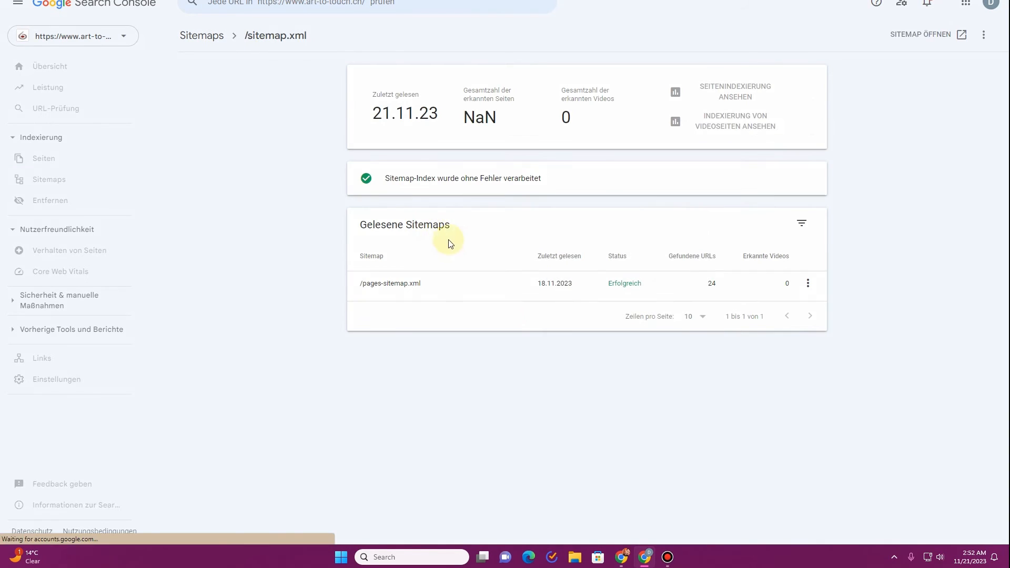
{"action": "left_click_drag", "start_coordinate": [384, 178], "coordinate": [550, 179]}
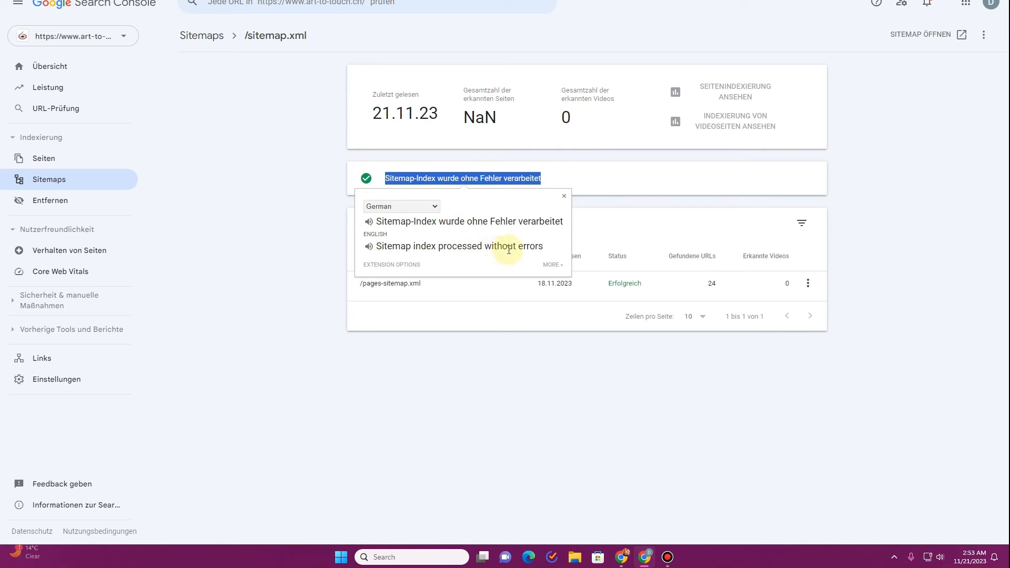
{"action": "left_click", "coordinate": [564, 197]}
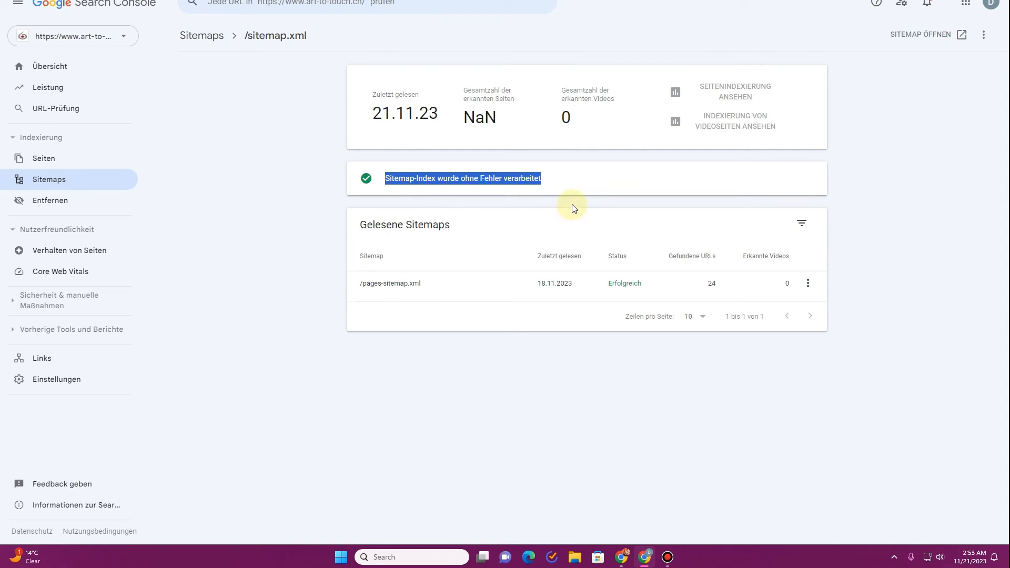
{"action": "left_click", "coordinate": [204, 36]}
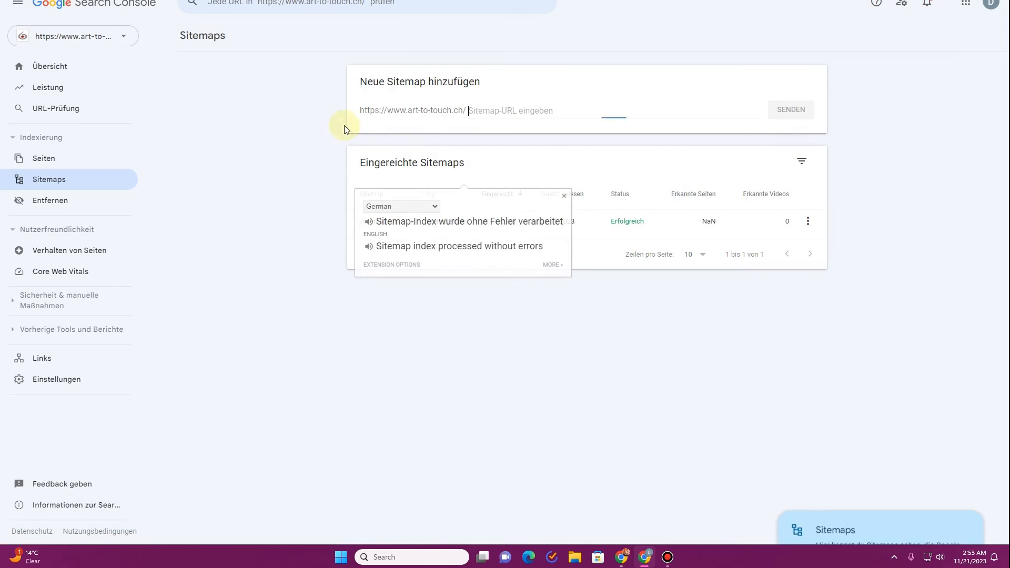
{"action": "left_click", "coordinate": [564, 197]}
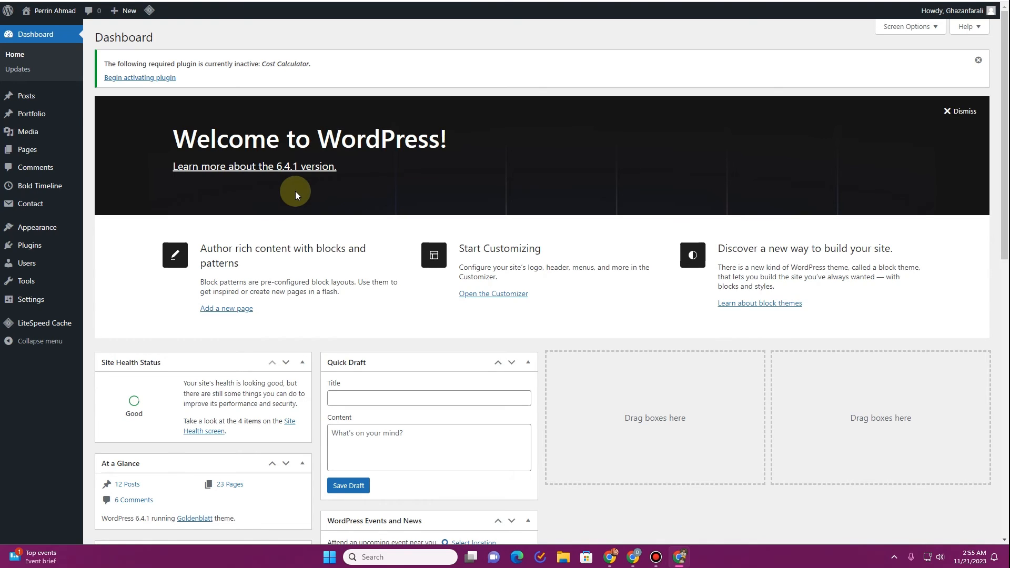
Search the plugin directory for 'wp code' and install the WPCode plugin.
{"action": "left_click", "coordinate": [47, 245]}
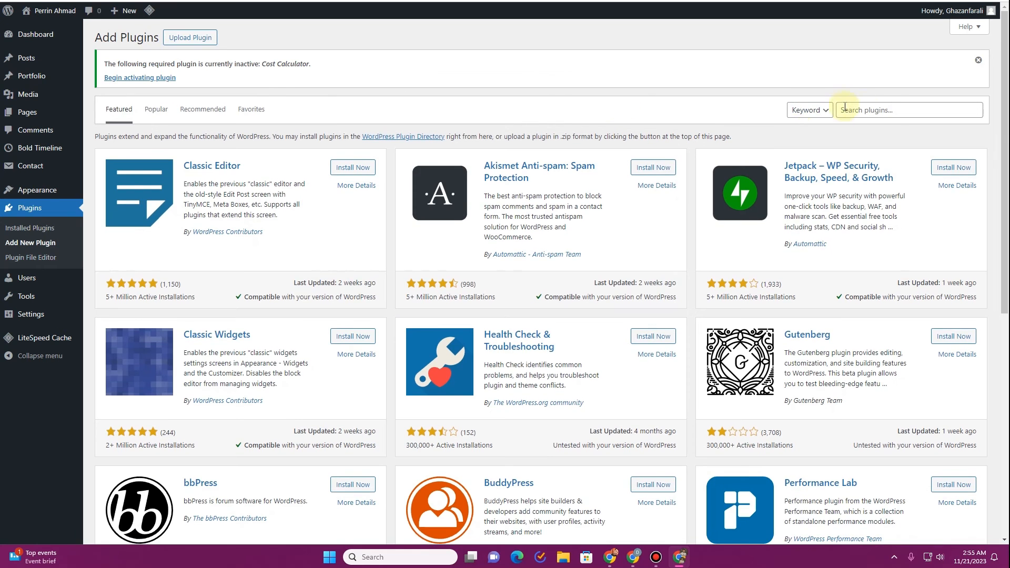
{"action": "left_click", "coordinate": [882, 109]}
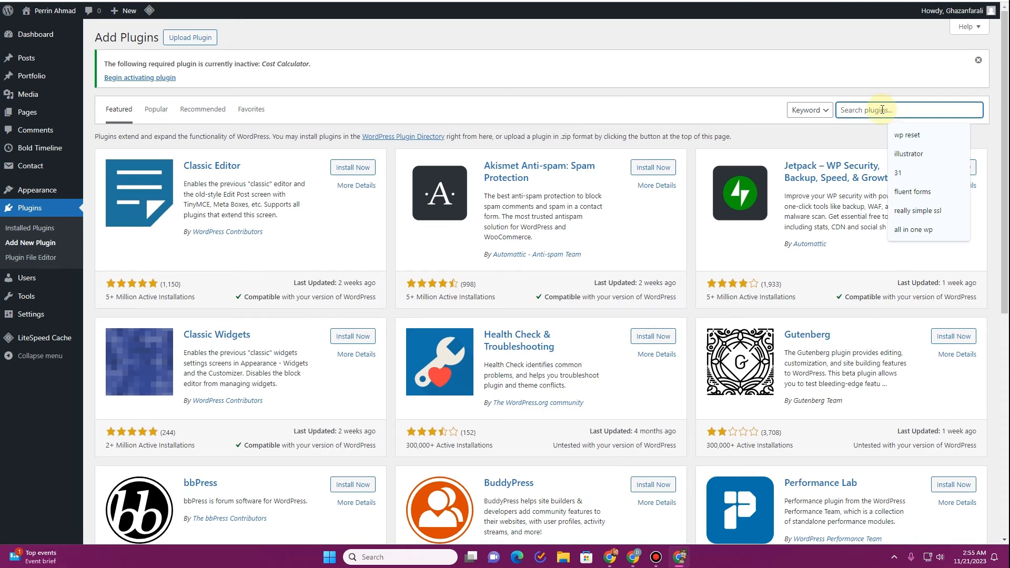
{"action": "type", "text": "wp code"}
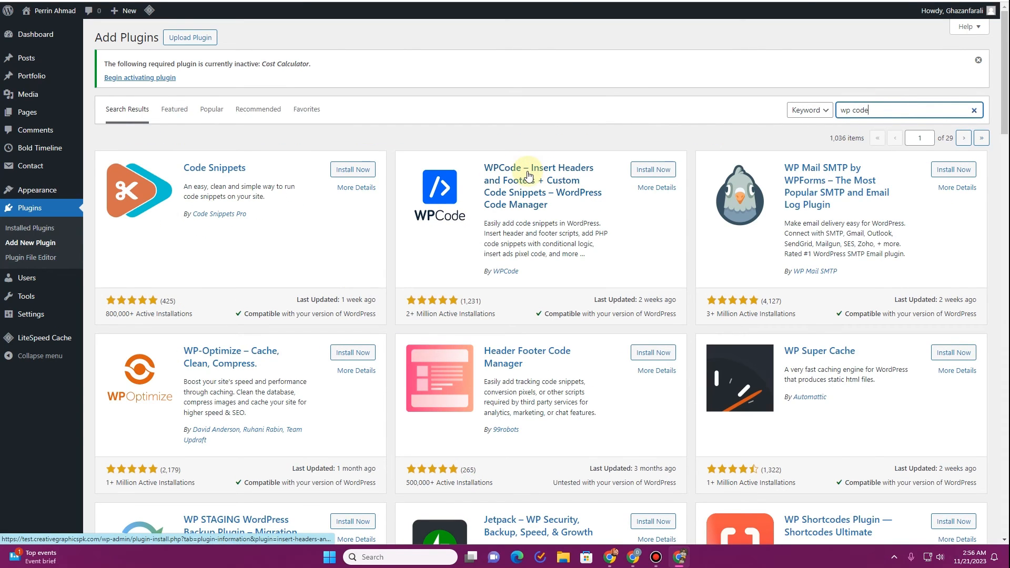
{"action": "left_click", "coordinate": [644, 170]}
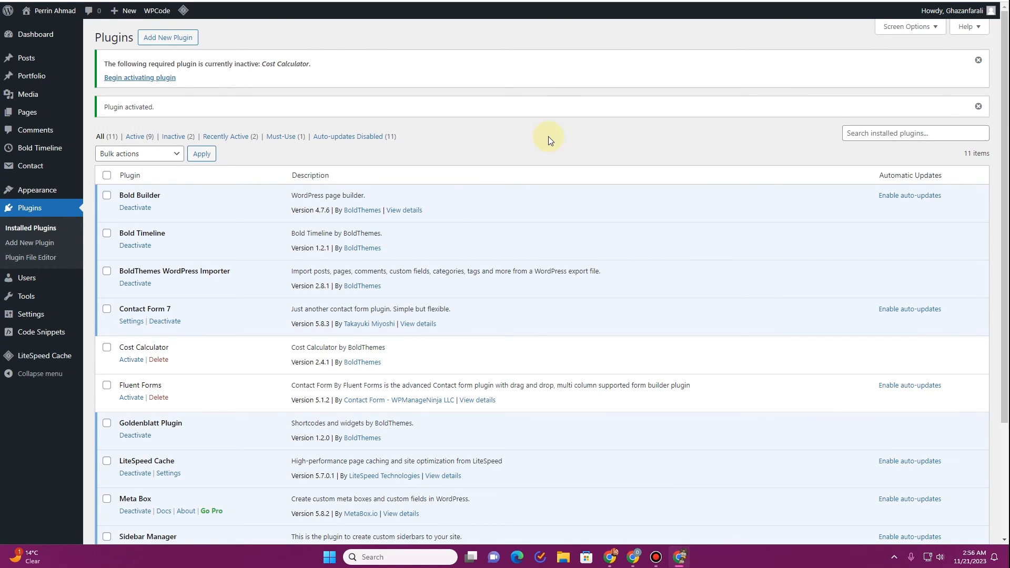
From WPCode's Code Snippets section, start a new blank custom snippet via Add Your Custom Code.
{"action": "mouse_move", "coordinate": [34, 340]}
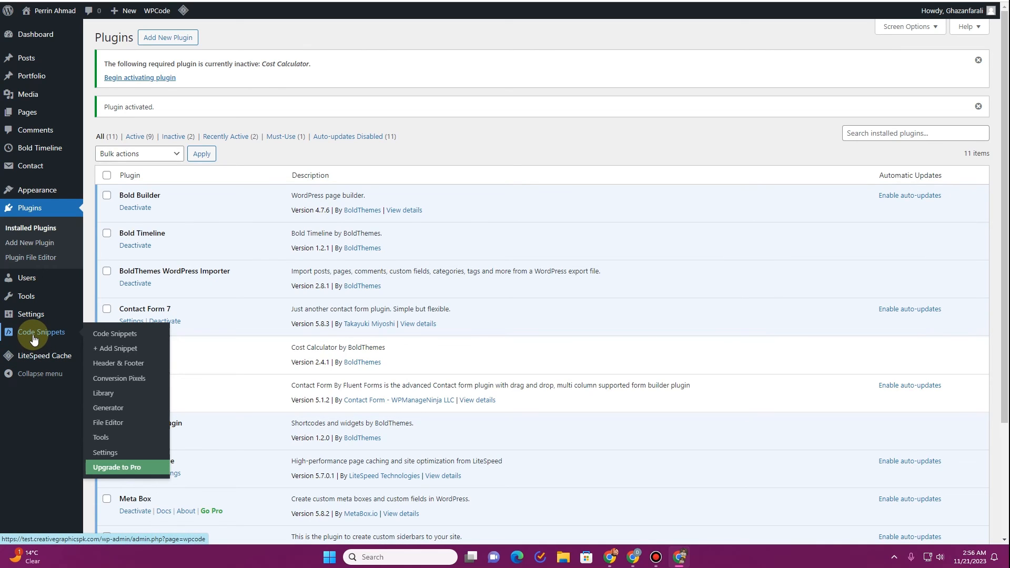
{"action": "left_click", "coordinate": [91, 330]}
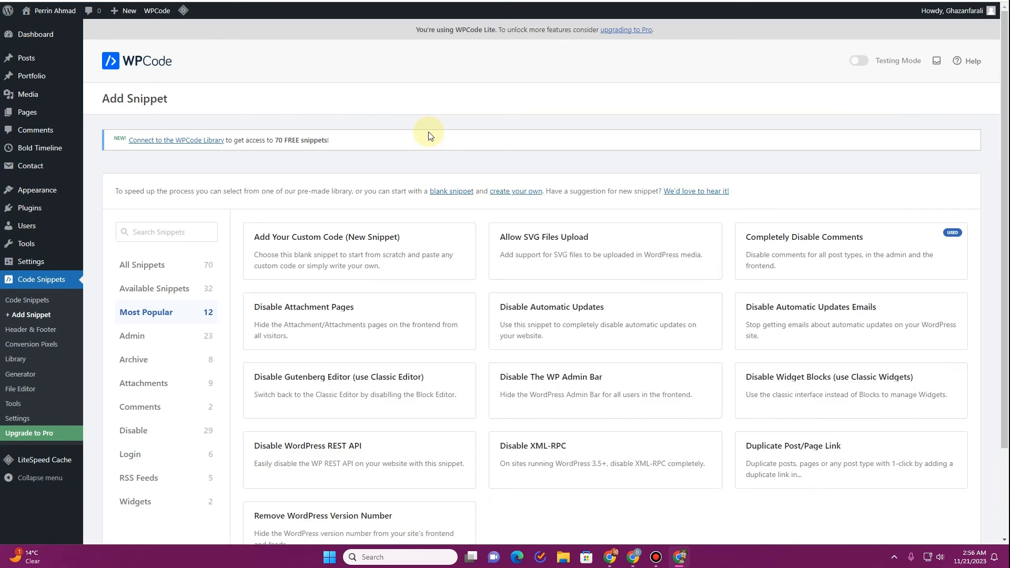
{"action": "mouse_move", "coordinate": [311, 262]}
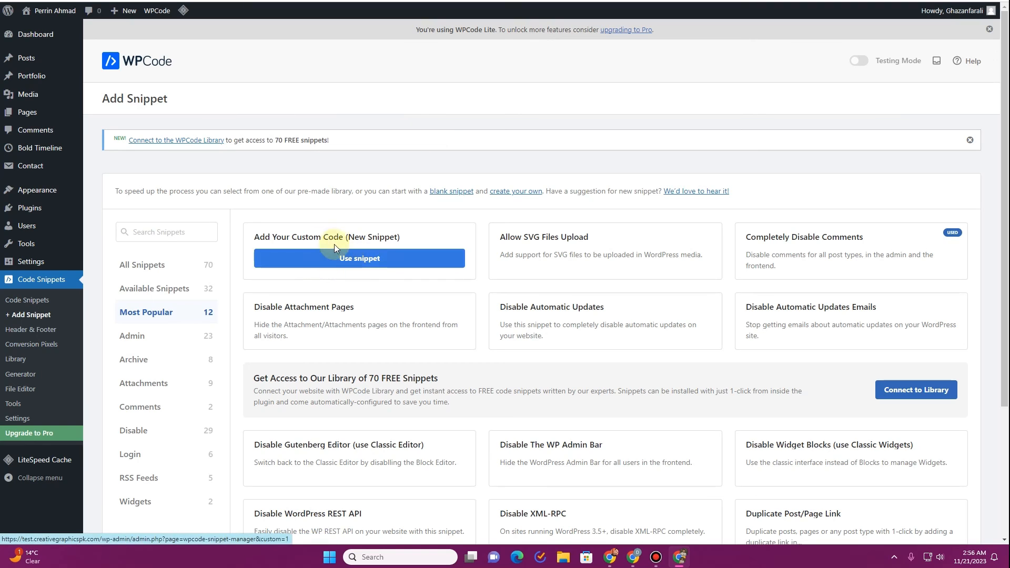
{"action": "left_click", "coordinate": [335, 257]}
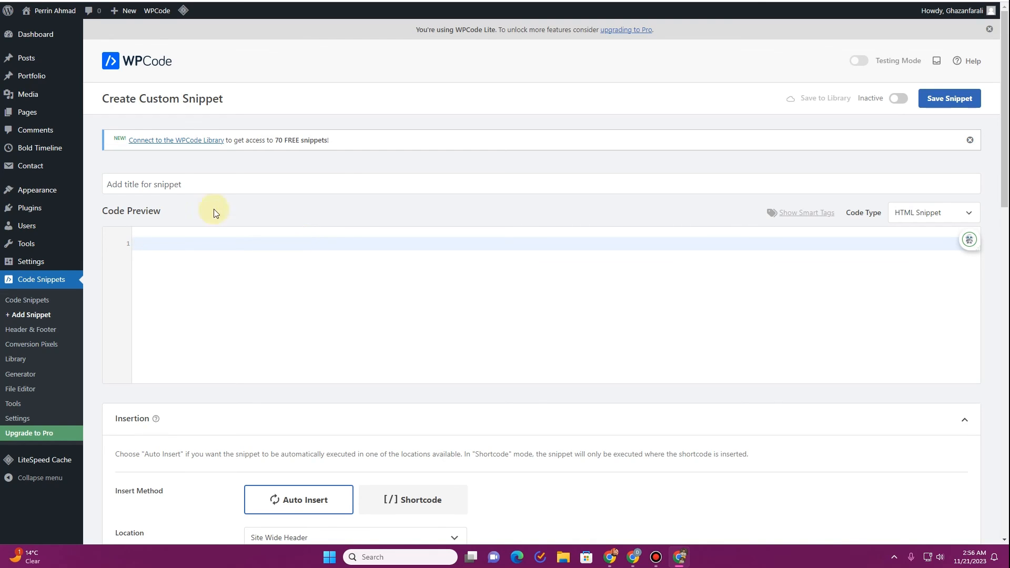
Title the snippet 'Sitemap', enter an <html> block with 'a.', set it Active and save.
{"action": "left_click", "coordinate": [173, 185]}
{"action": "type", "text": "Sitemap"}
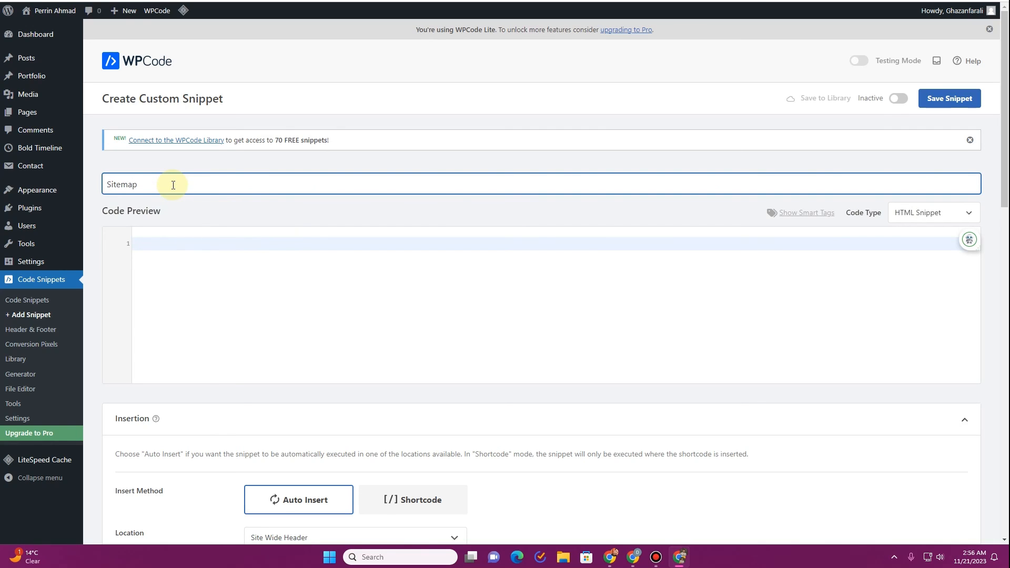
{"action": "left_click", "coordinate": [198, 238]}
{"action": "type", "text": "<html>"}
{"action": "key", "text": "Return"}
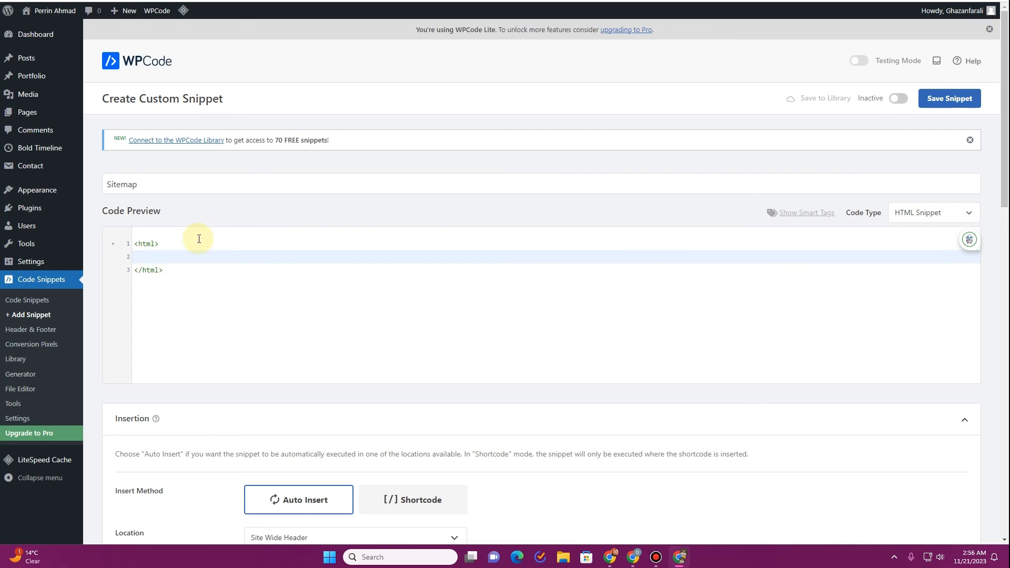
{"action": "type", "text": "a."}
{"action": "left_click", "coordinate": [899, 98]}
{"action": "left_click", "coordinate": [951, 99]}
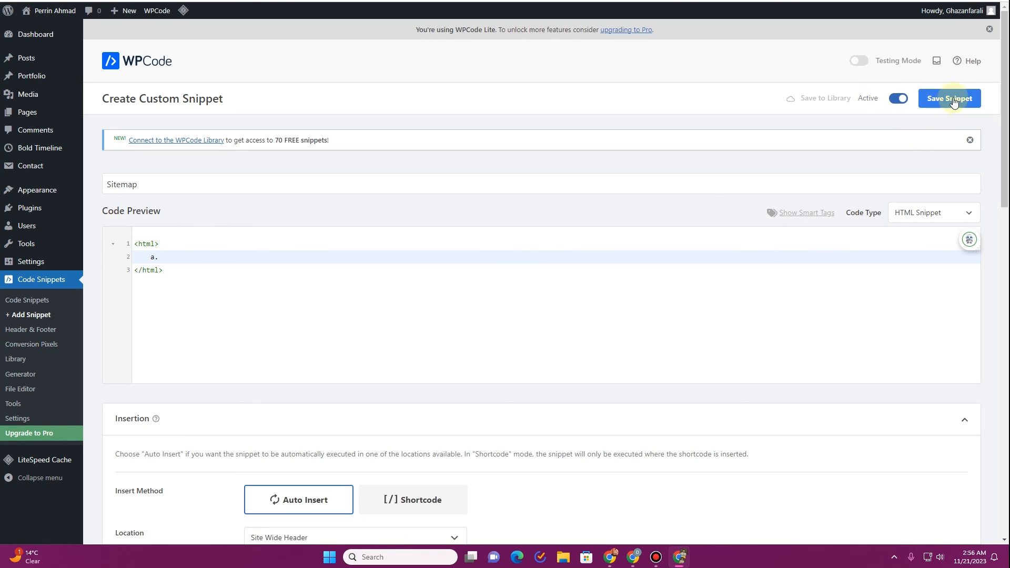